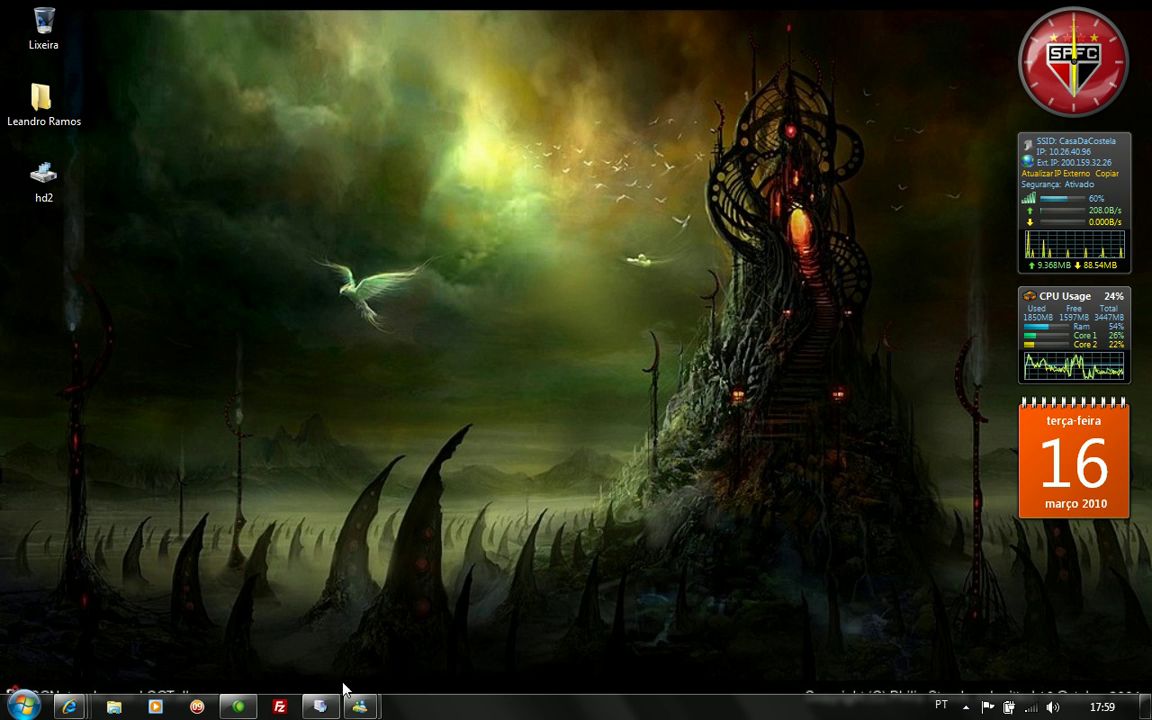
# Bring up the running XPZona virtual machine and show the Virtual PC Console.
pyautogui.click(320, 704)
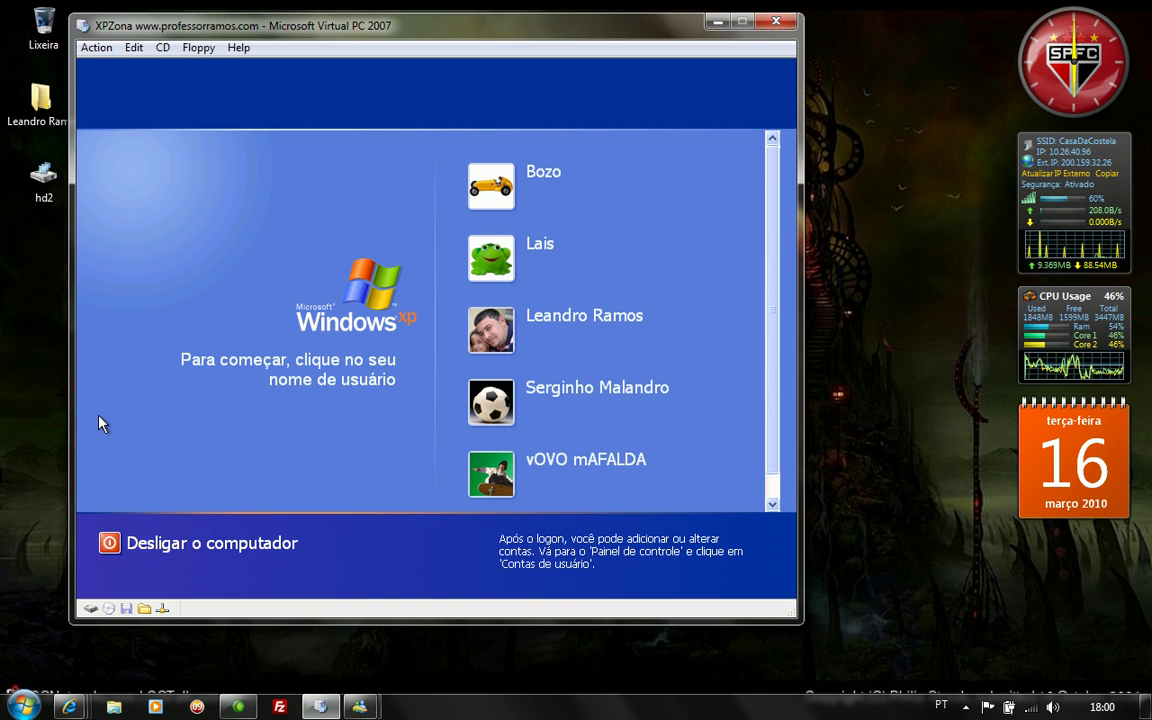
pyautogui.rightClick(330, 701)
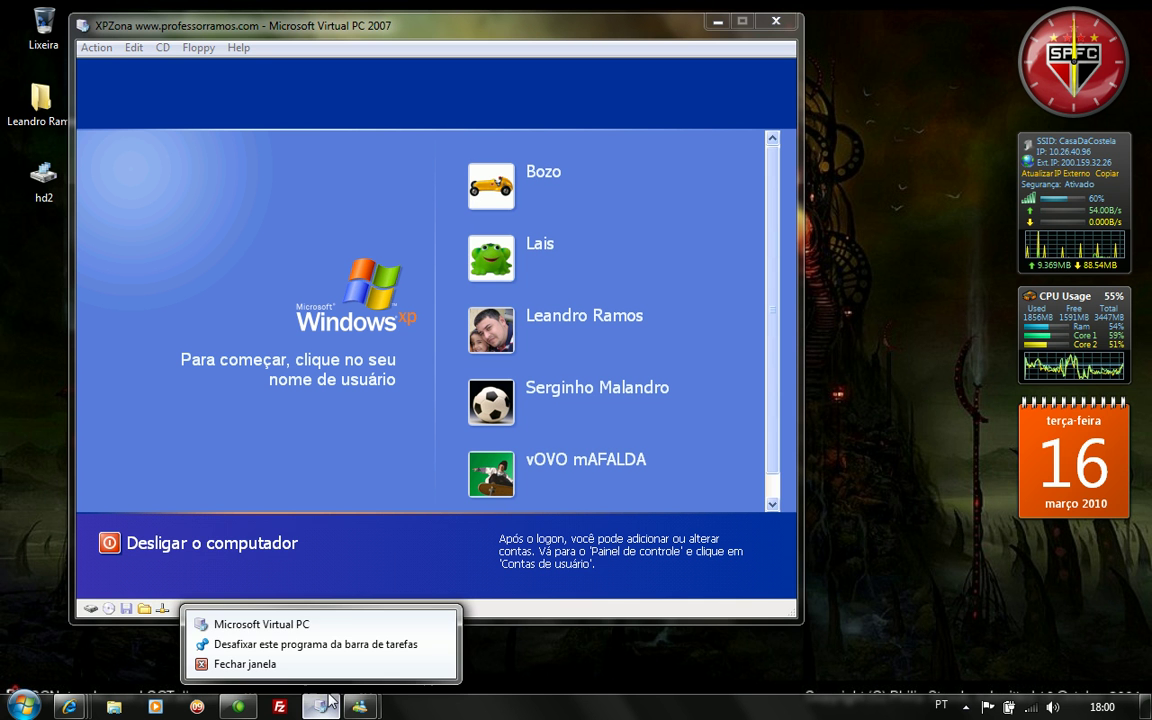
pyautogui.click(334, 624)
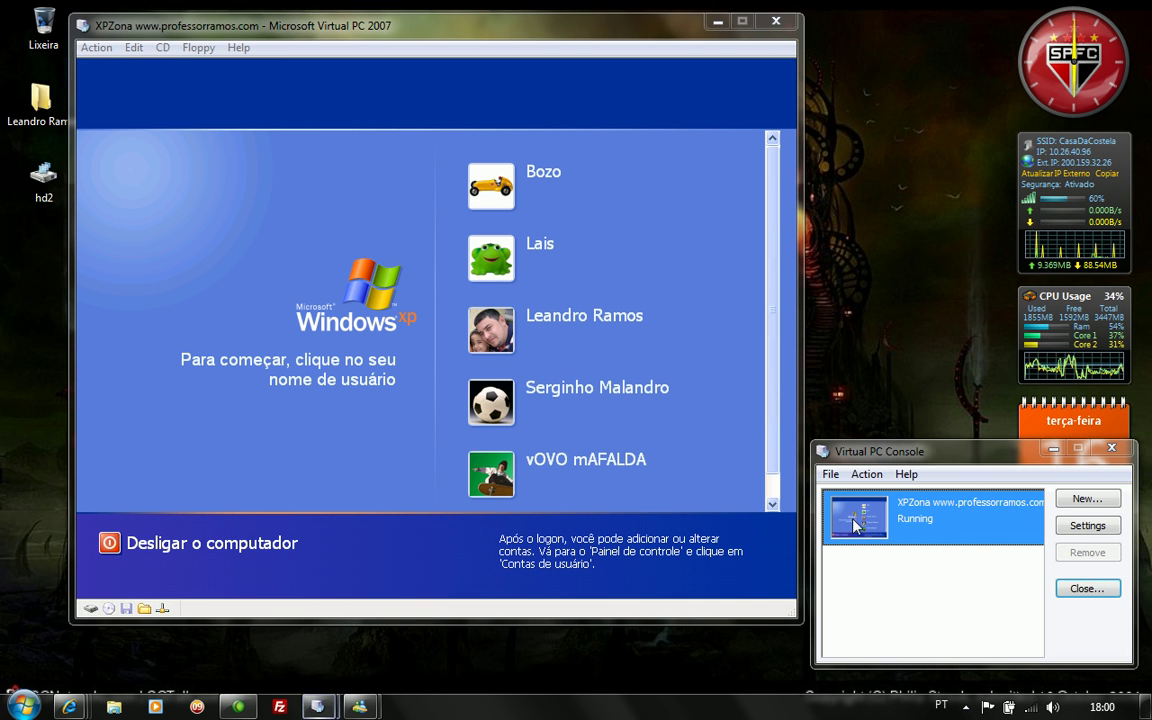
# Review the Hard Disk 1 and Hard Disk 2 settings of the XPZona virtual machine and close them without changes.
pyautogui.click(1080, 525)
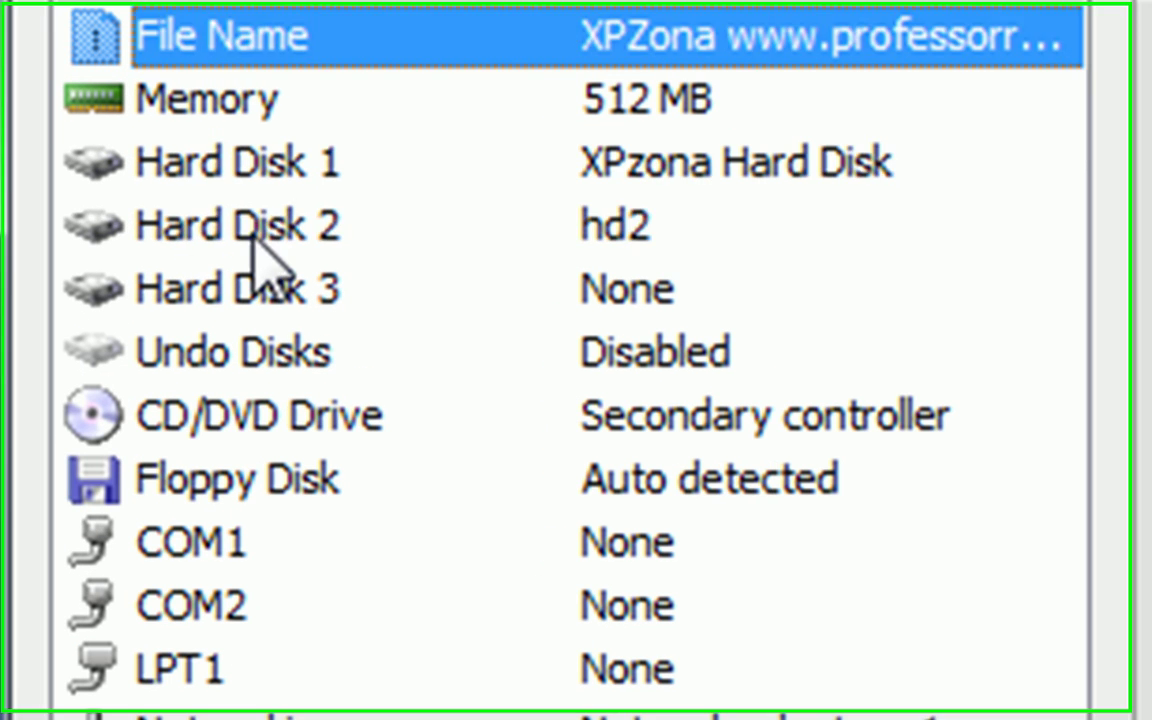
pyautogui.click(231, 235)
pyautogui.click(234, 220)
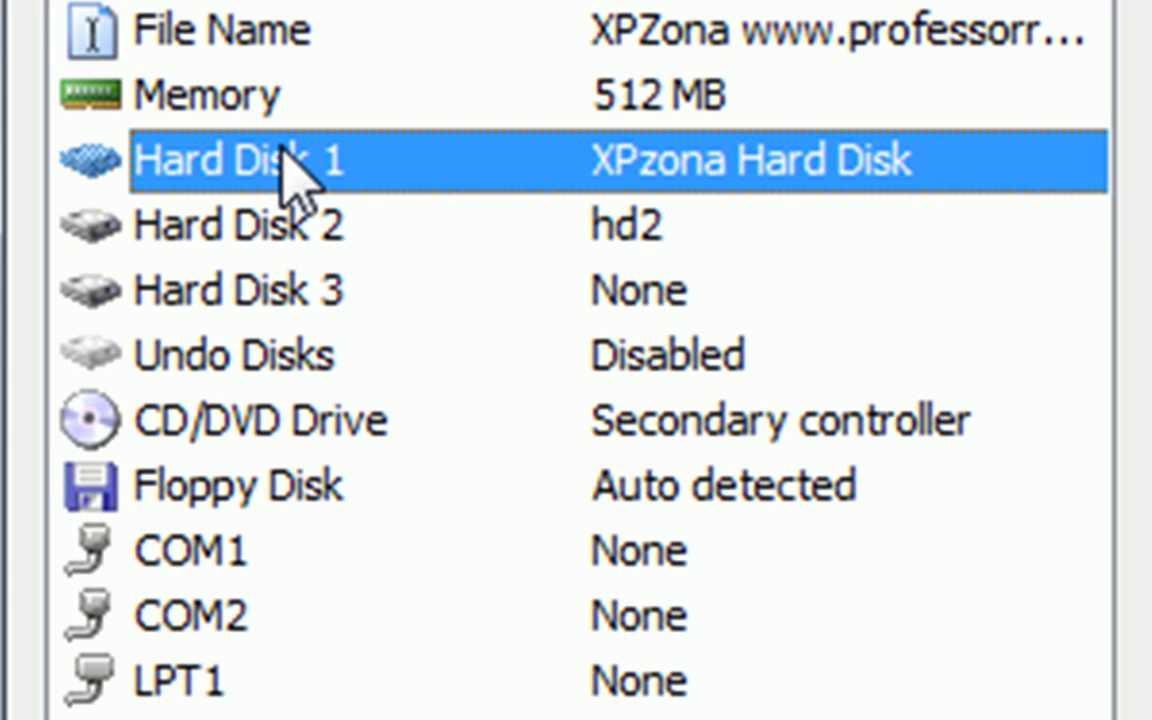
pyautogui.click(344, 236)
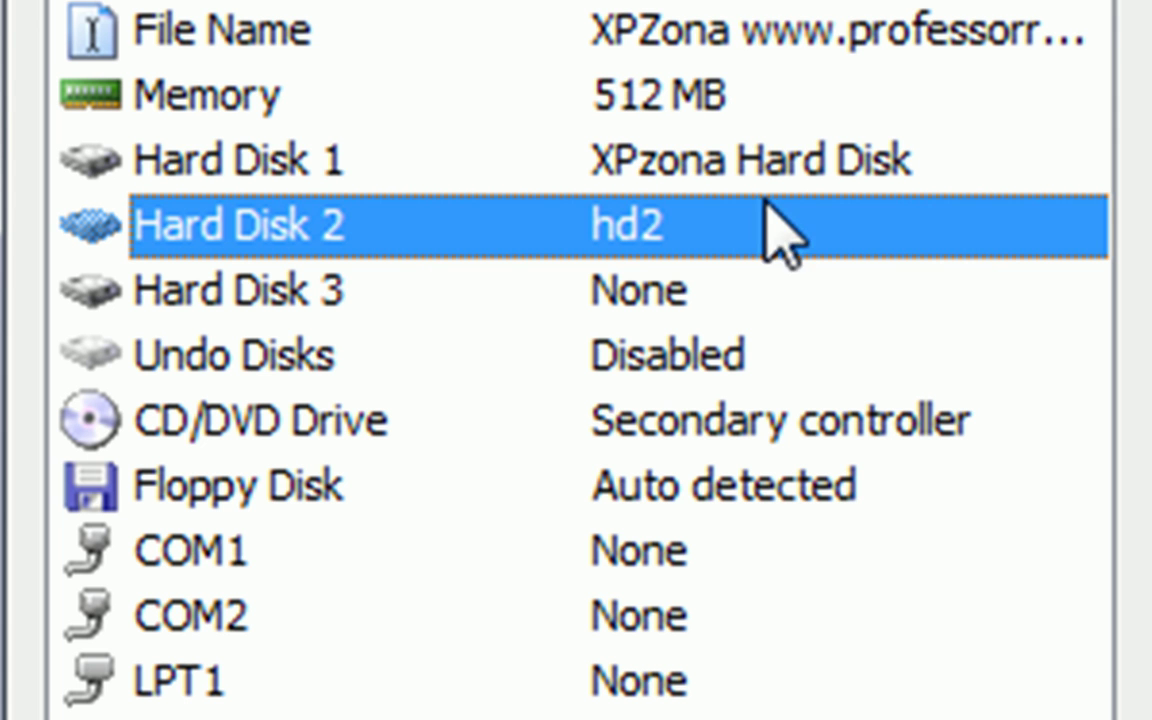
pyautogui.click(330, 147)
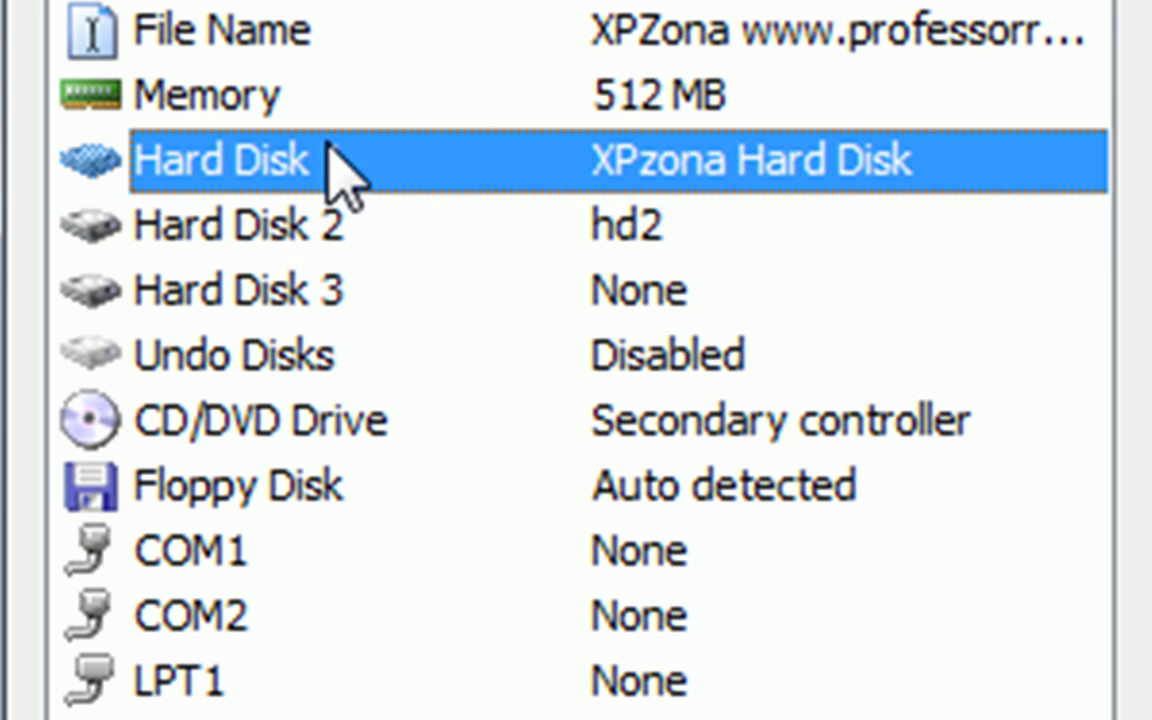
pyautogui.click(323, 224)
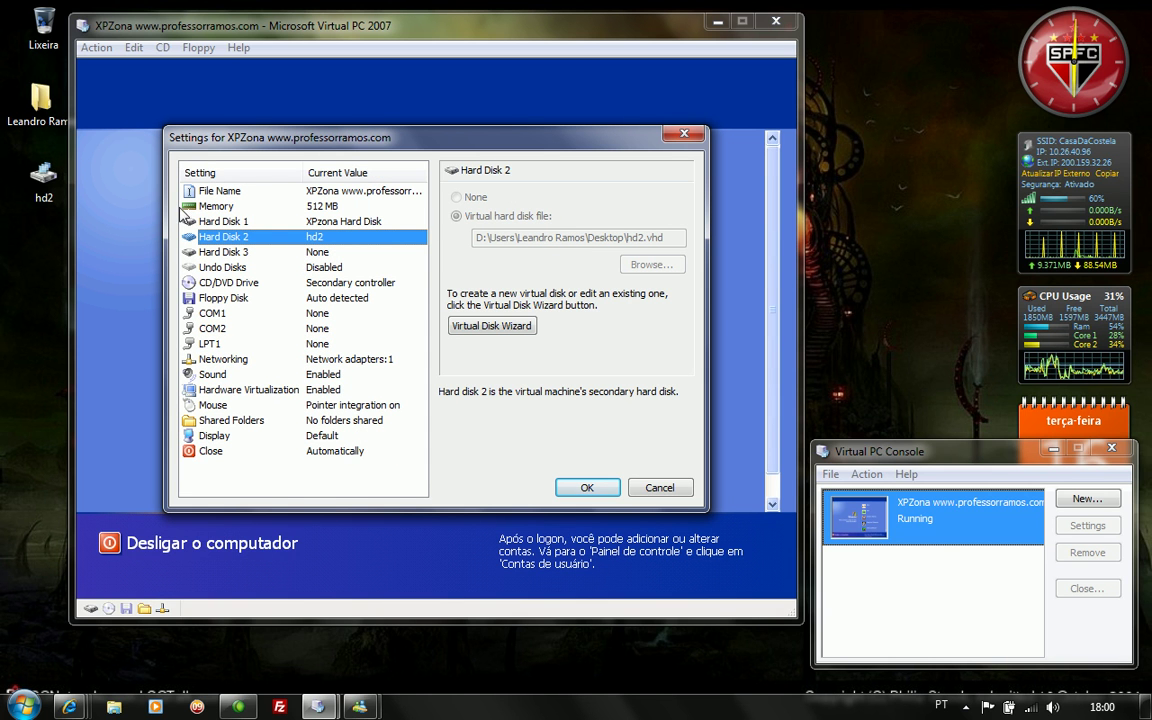
pyautogui.click(652, 489)
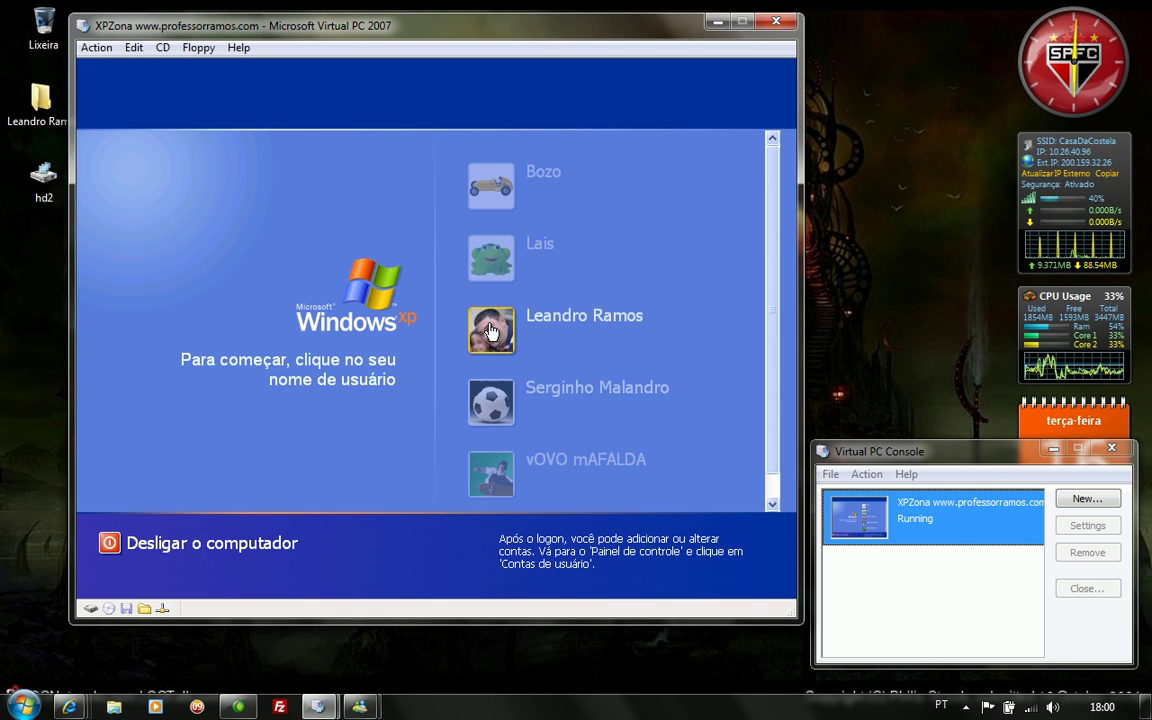
# Log on to the owner's Windows XP account in the virtual machine.
pyautogui.click(490, 331)
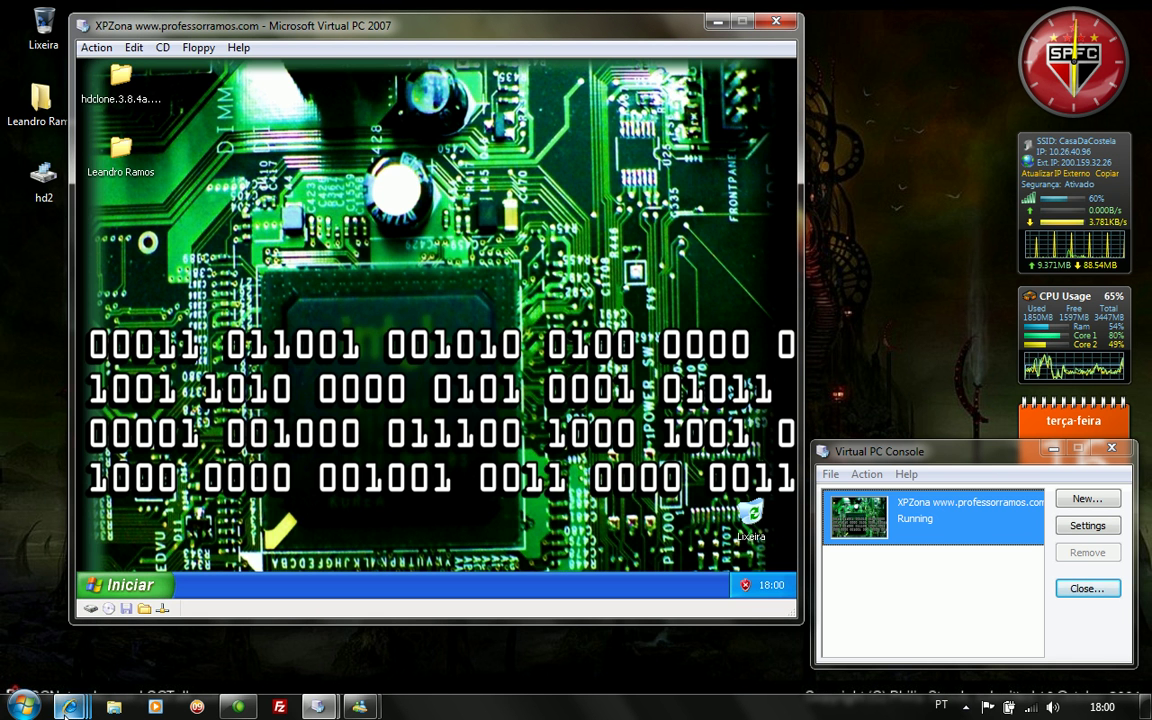
# Switch to Internet Explorer to view the HDClone Free Edition download page, and minimize the browser.
pyautogui.moveTo(65, 708)
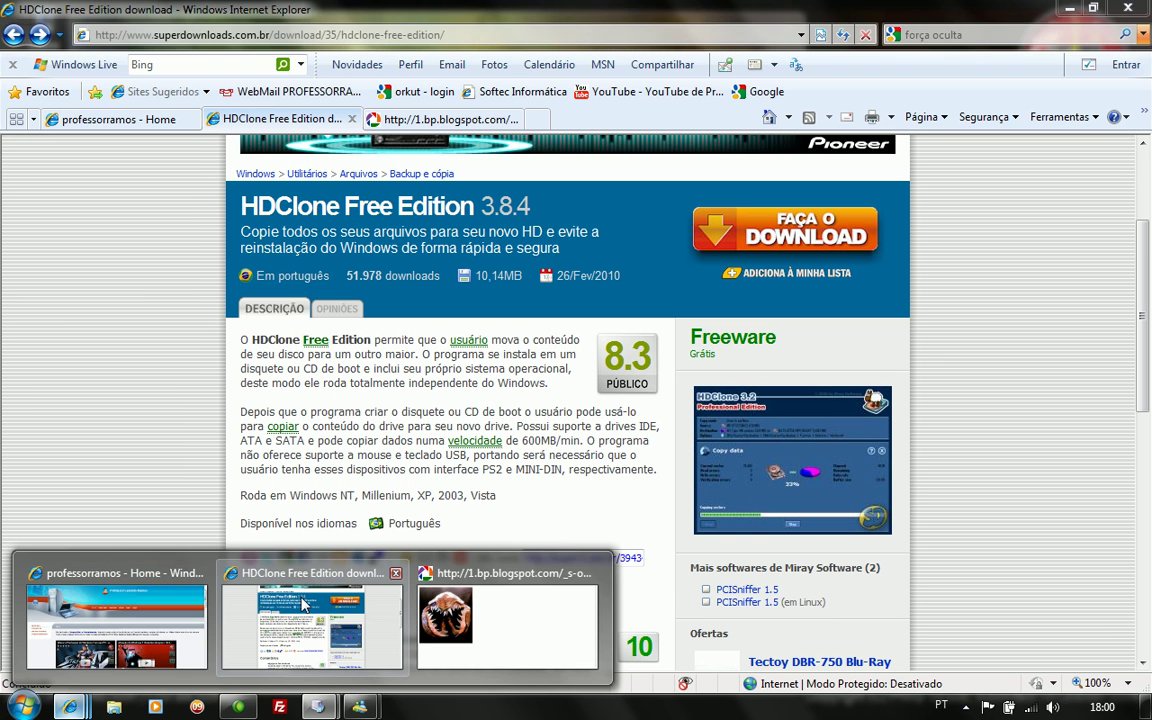
pyautogui.click(301, 604)
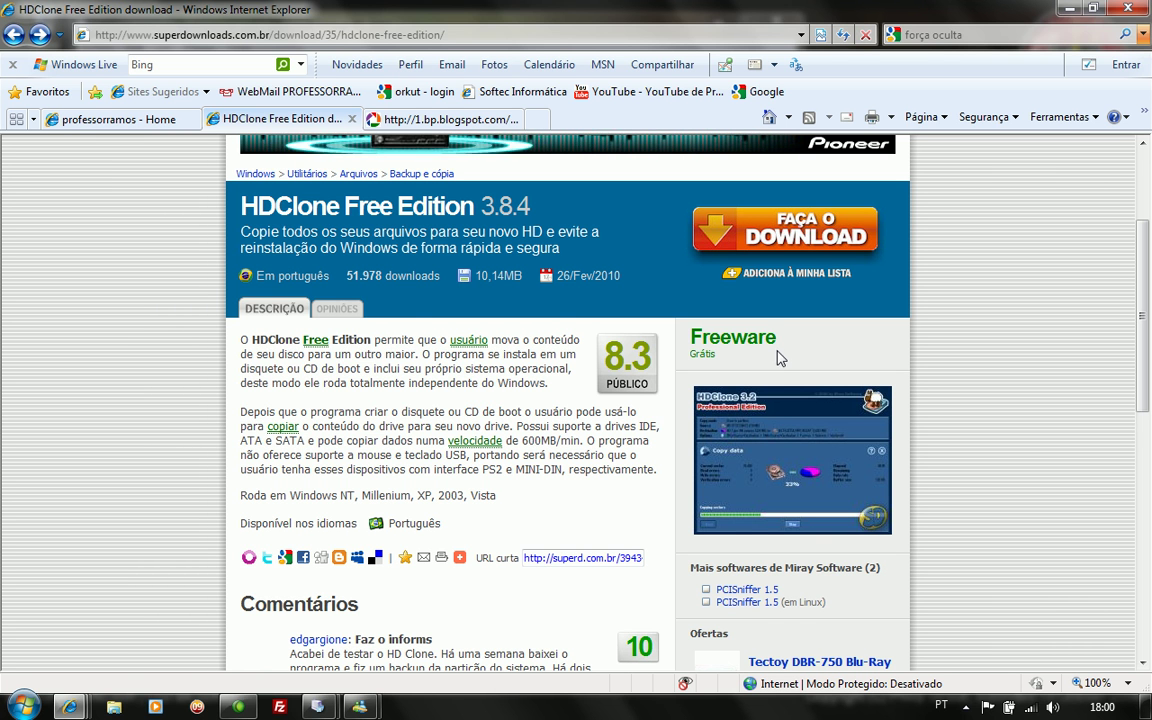
pyautogui.click(1086, 7)
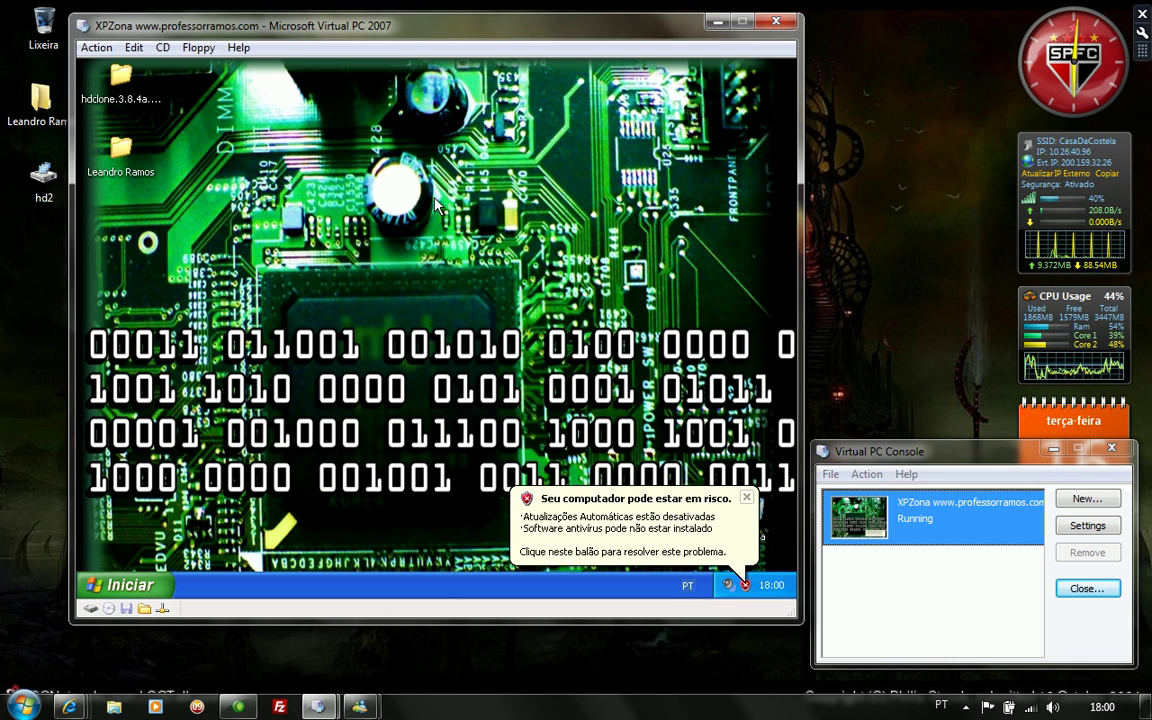
# Launch HDClone directly from the hdclone.3.8.4a.fe.pt folder in the virtual machine and dismiss the security balloon and edition notice.
pyautogui.doubleClick(123, 100)
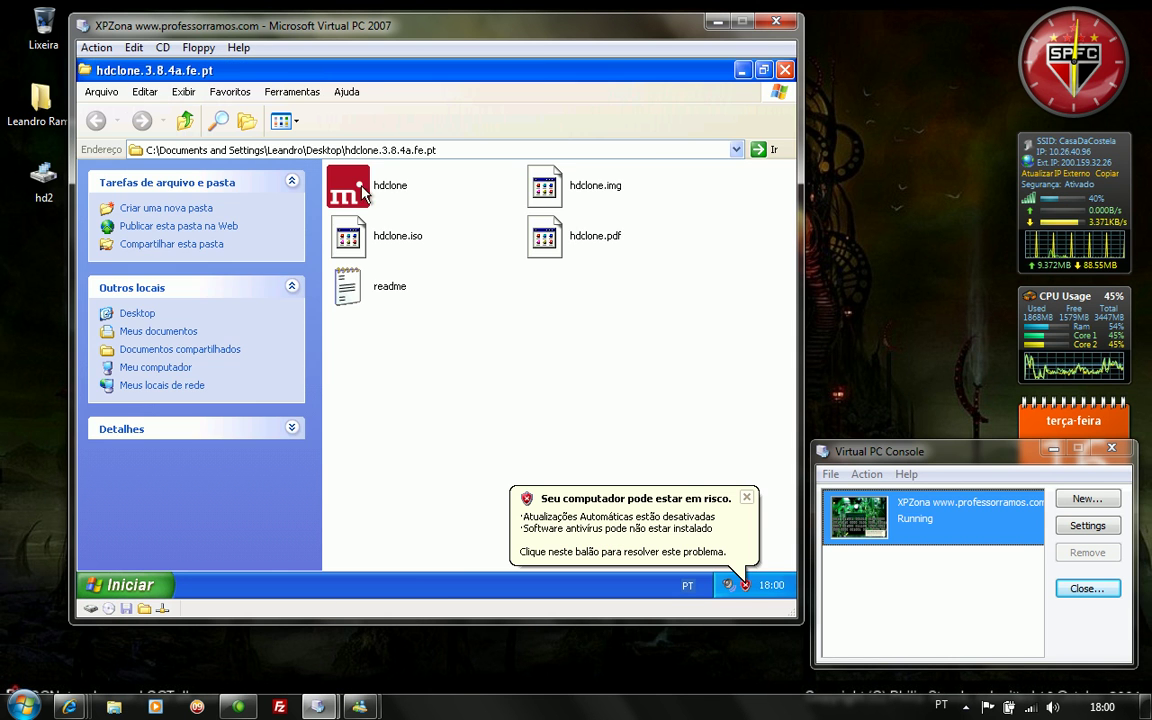
pyautogui.doubleClick(347, 185)
pyautogui.click(743, 70)
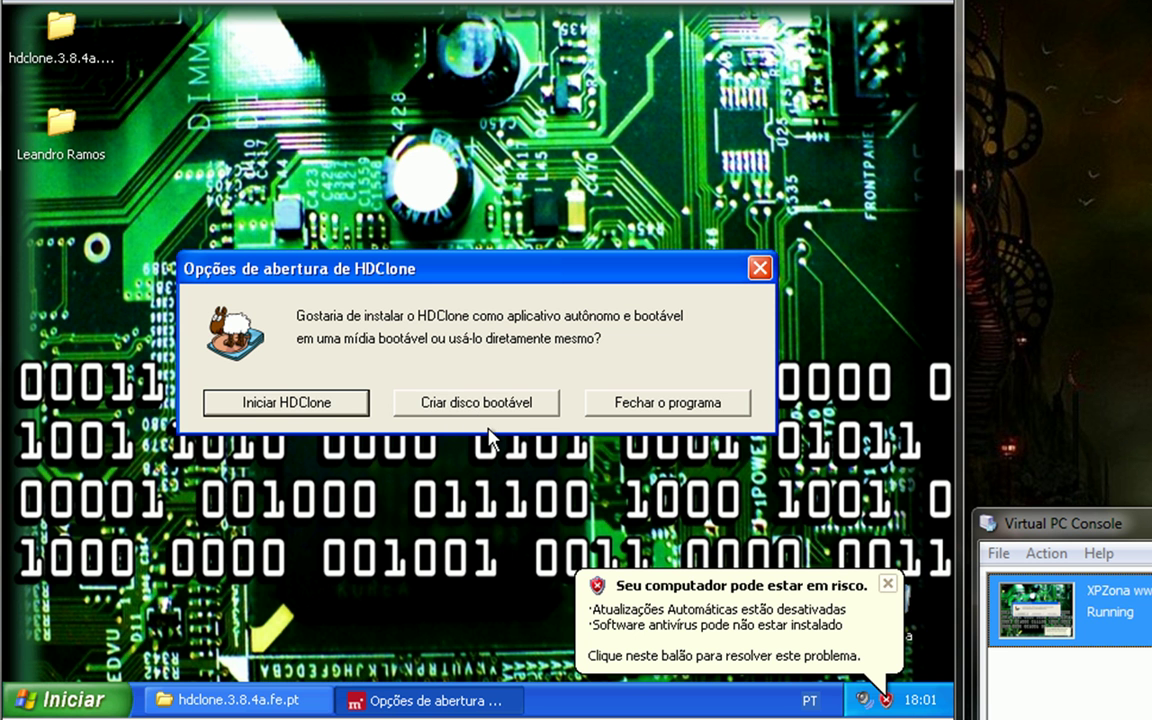
pyautogui.click(289, 404)
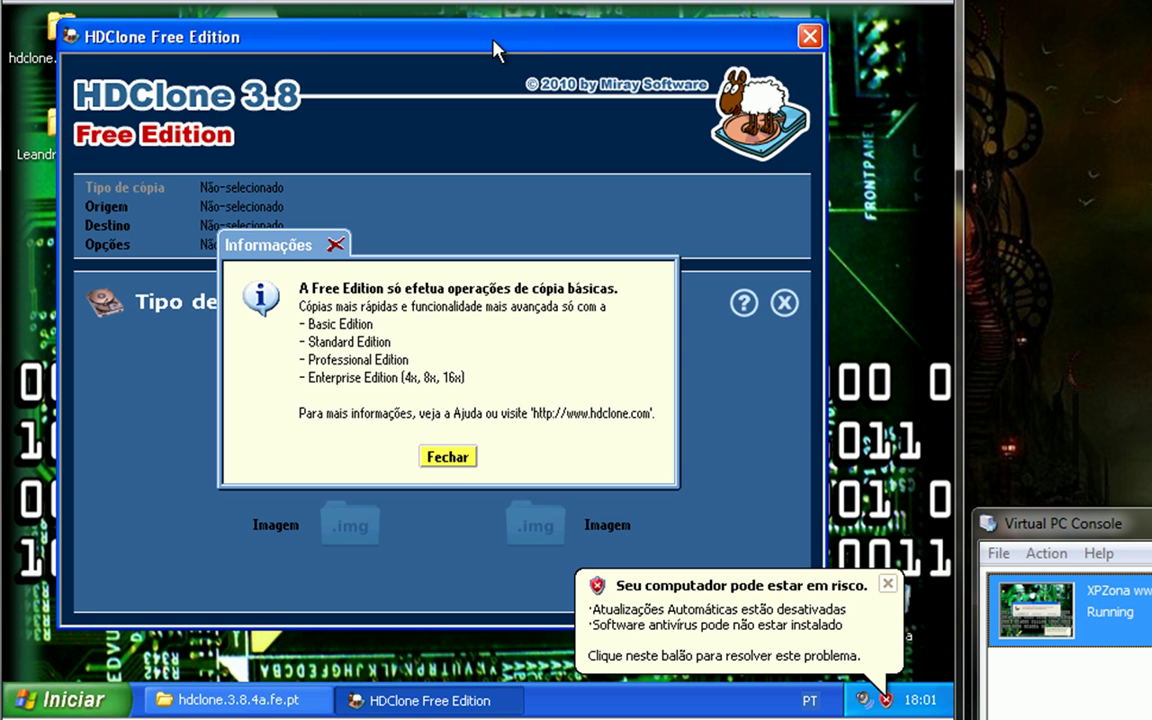
pyautogui.click(887, 584)
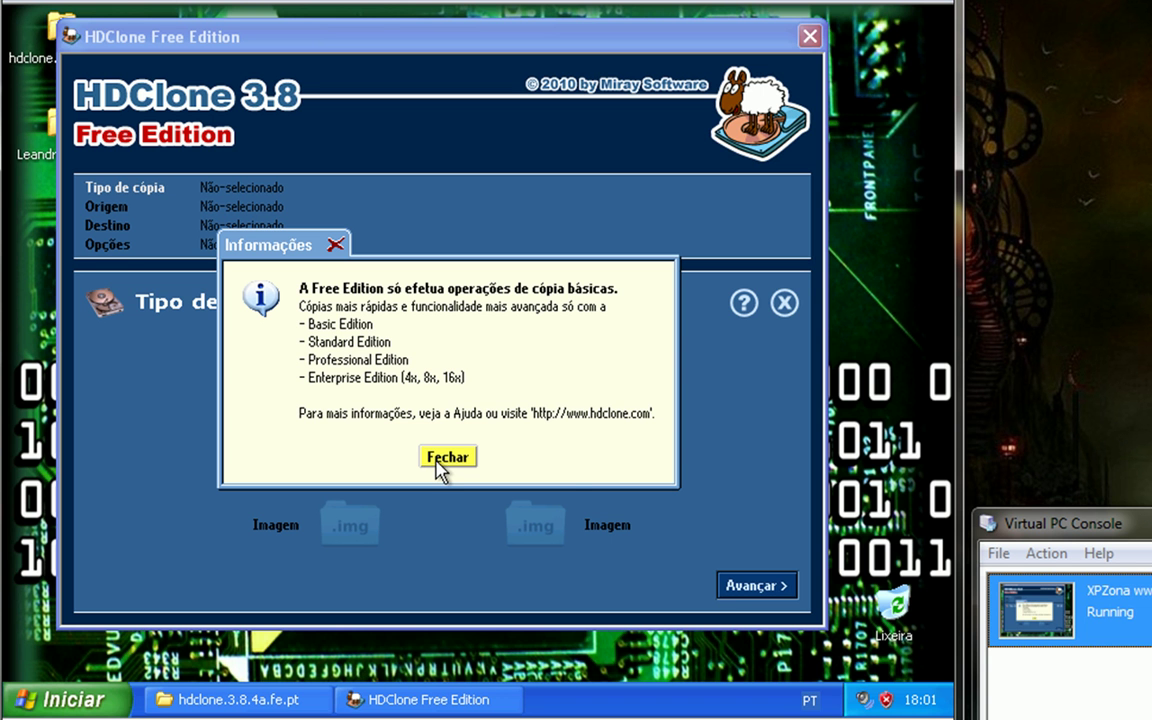
pyautogui.click(446, 457)
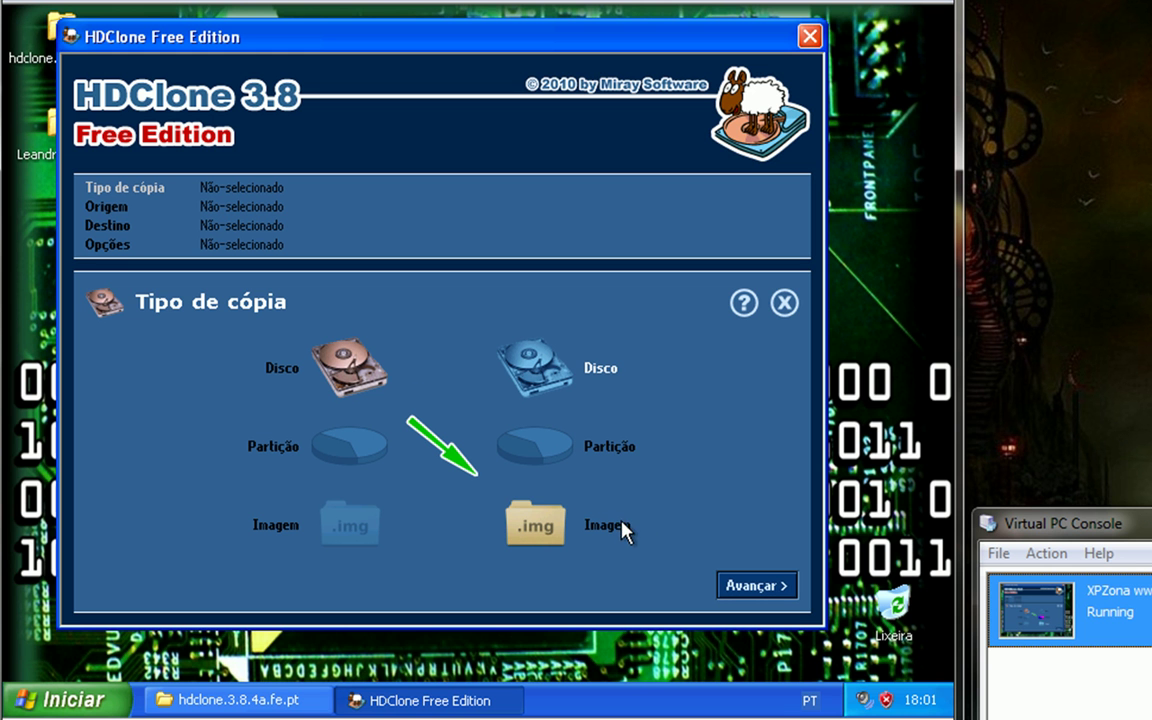
# Try the partition-to-partition copy type and set the copy type to disk to disk.
pyautogui.click(378, 456)
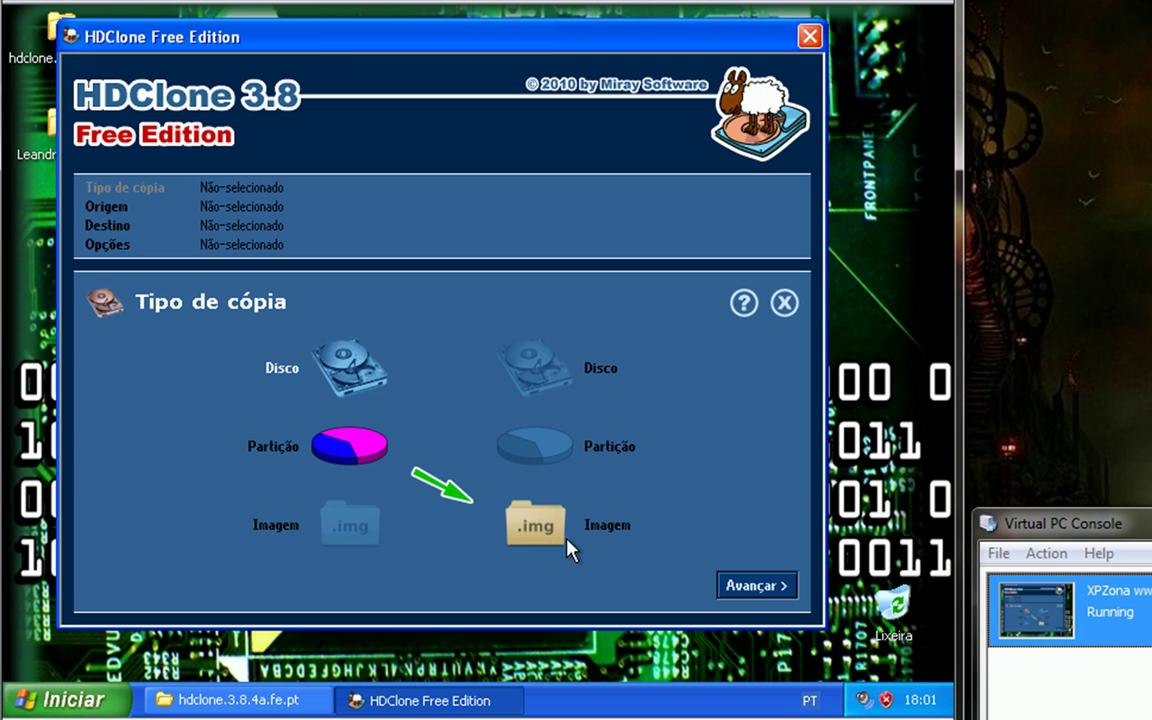
pyautogui.click(547, 450)
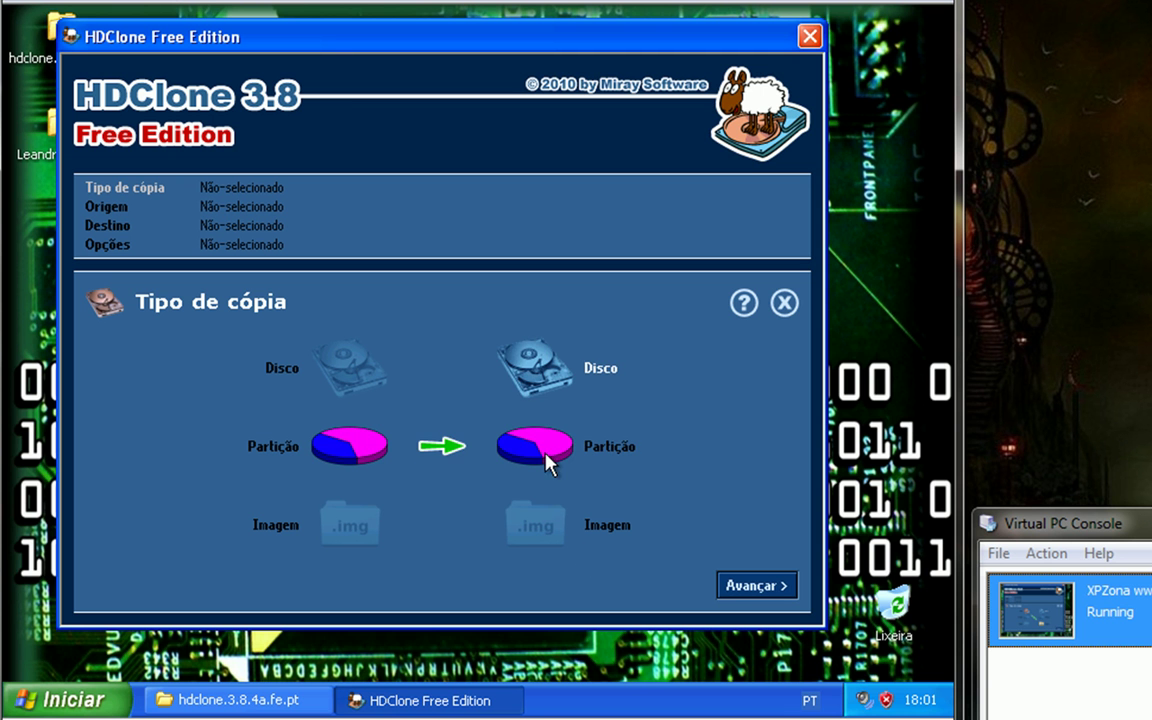
pyautogui.click(518, 382)
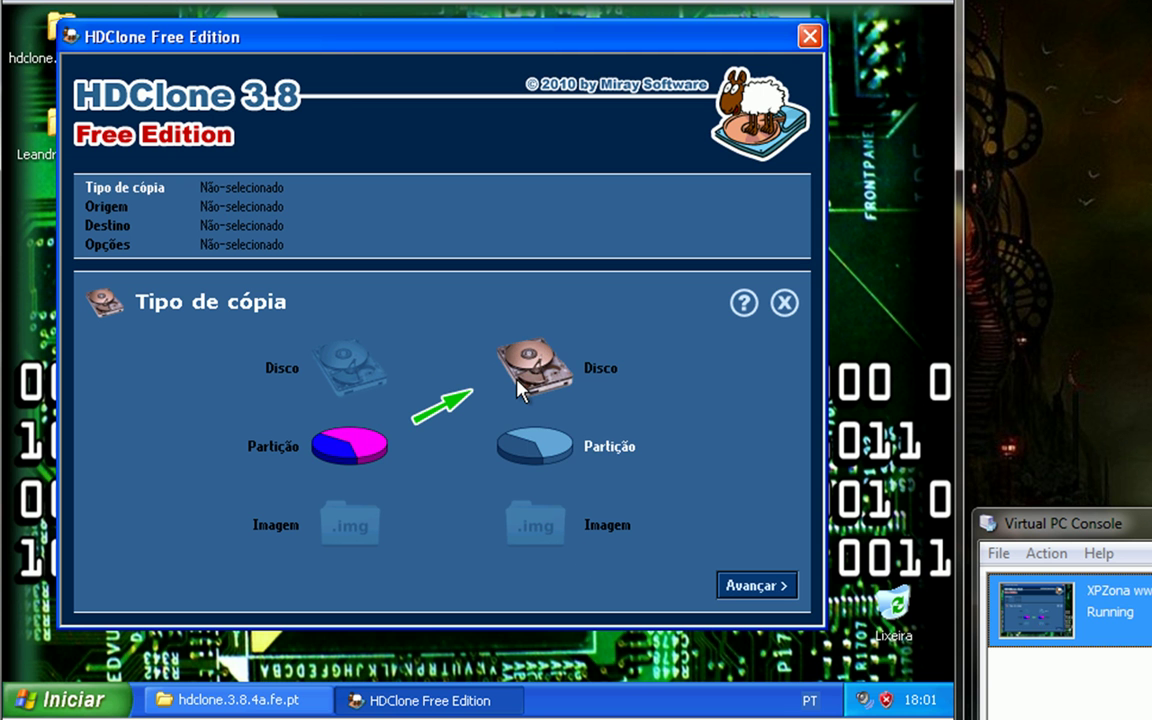
pyautogui.click(378, 372)
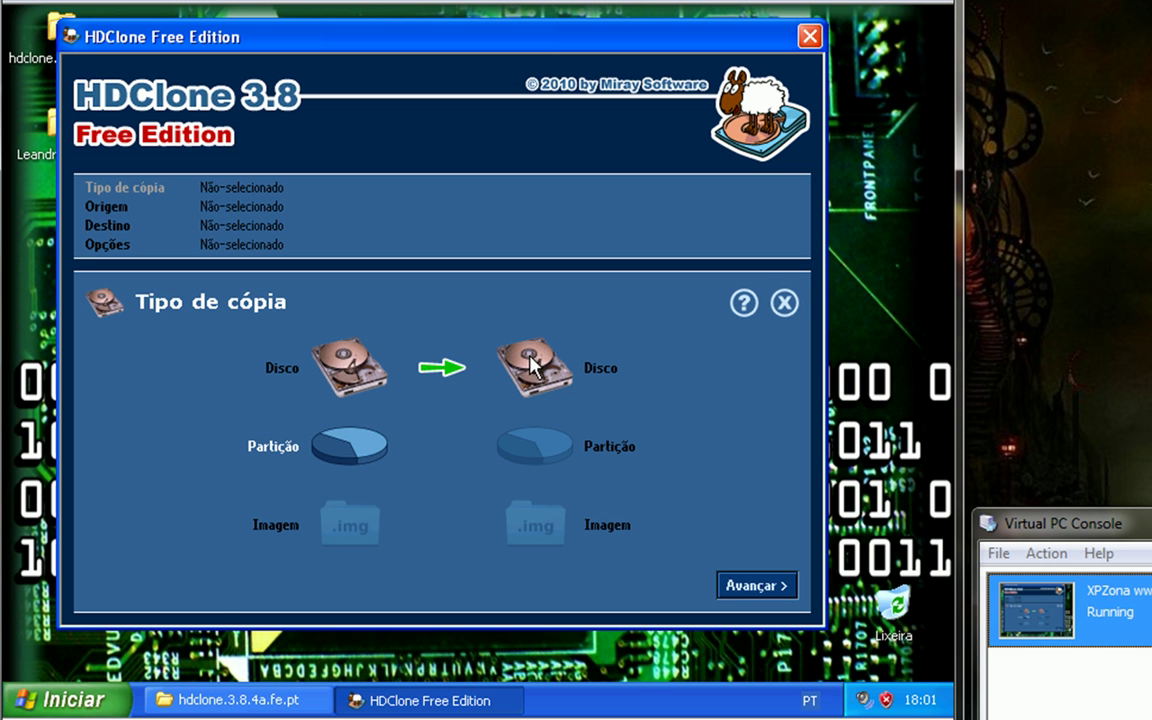
# Open Disk Management in the virtual machine's Computer Management console.
pyautogui.rightClick(63, 697)
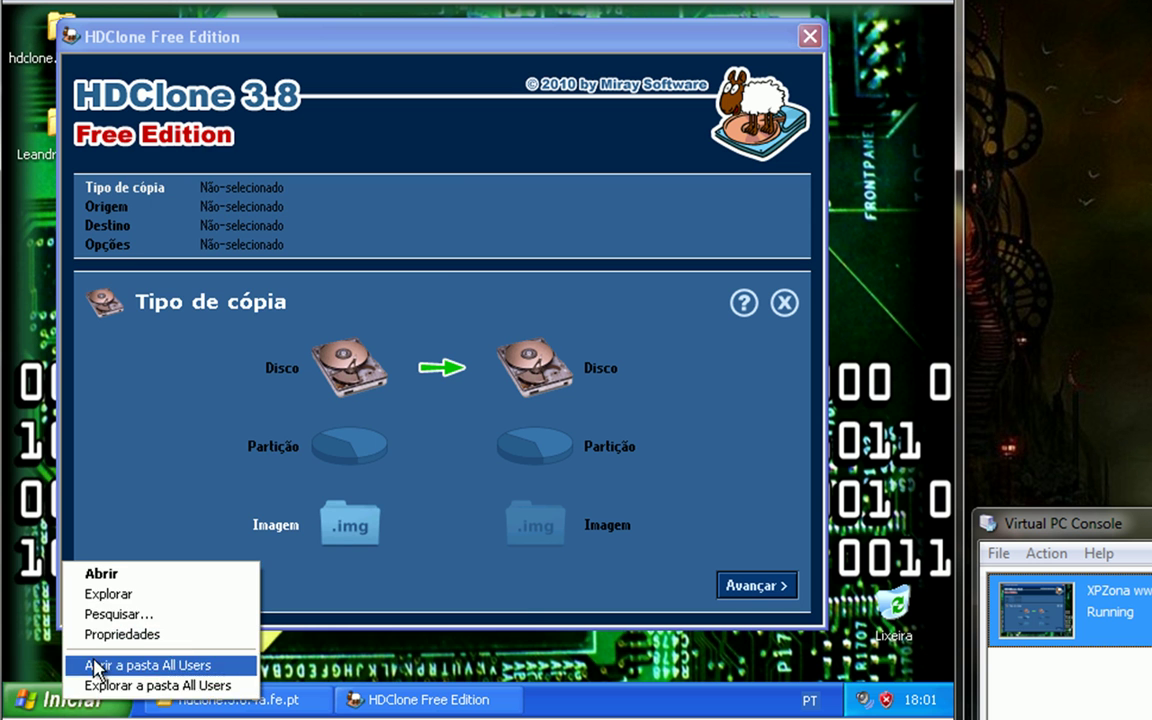
pyautogui.click(63, 697)
pyautogui.rightClick(303, 370)
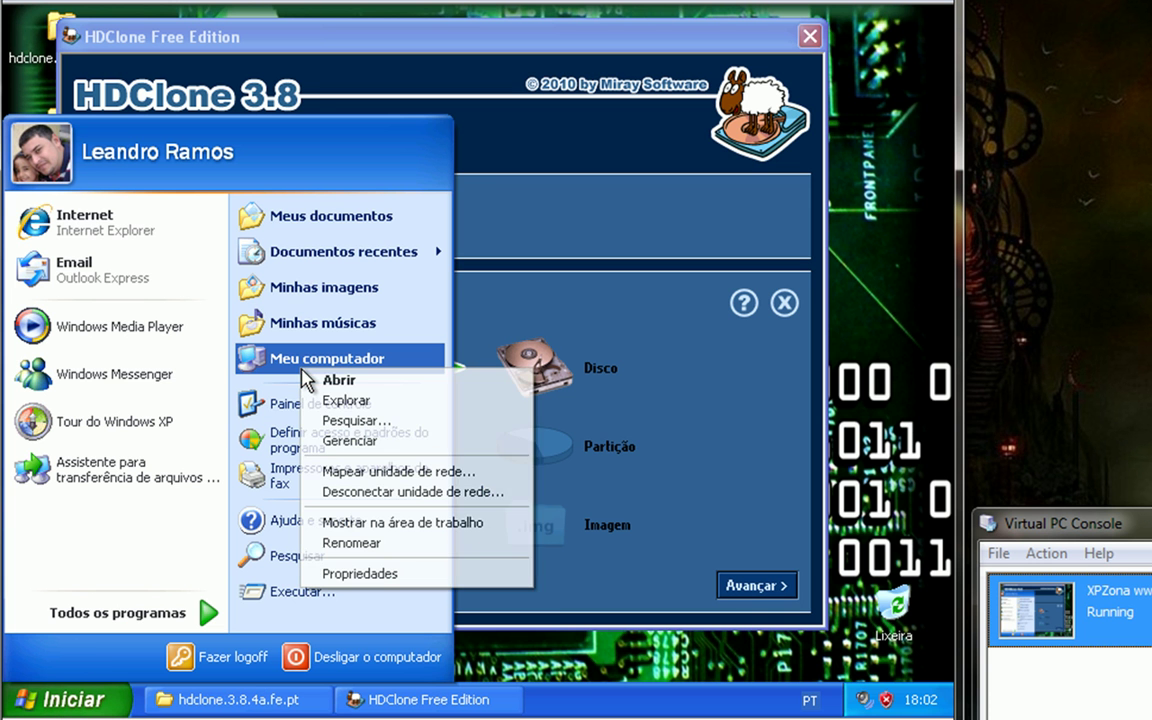
pyautogui.click(342, 440)
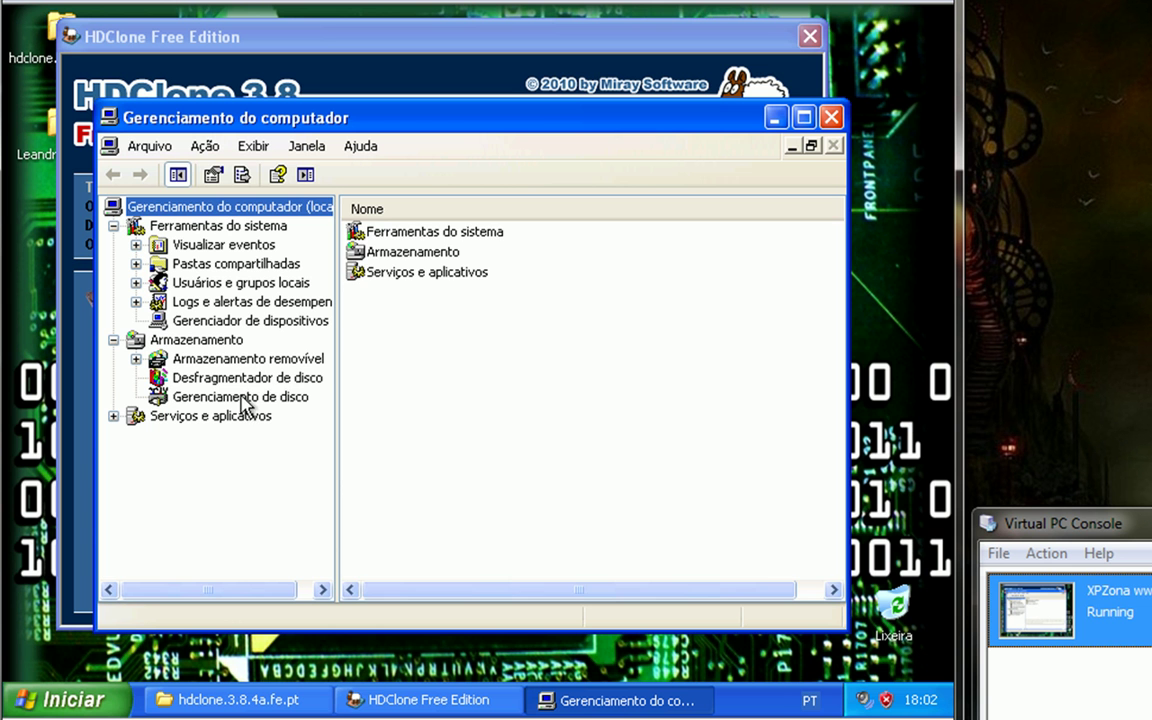
pyautogui.click(244, 400)
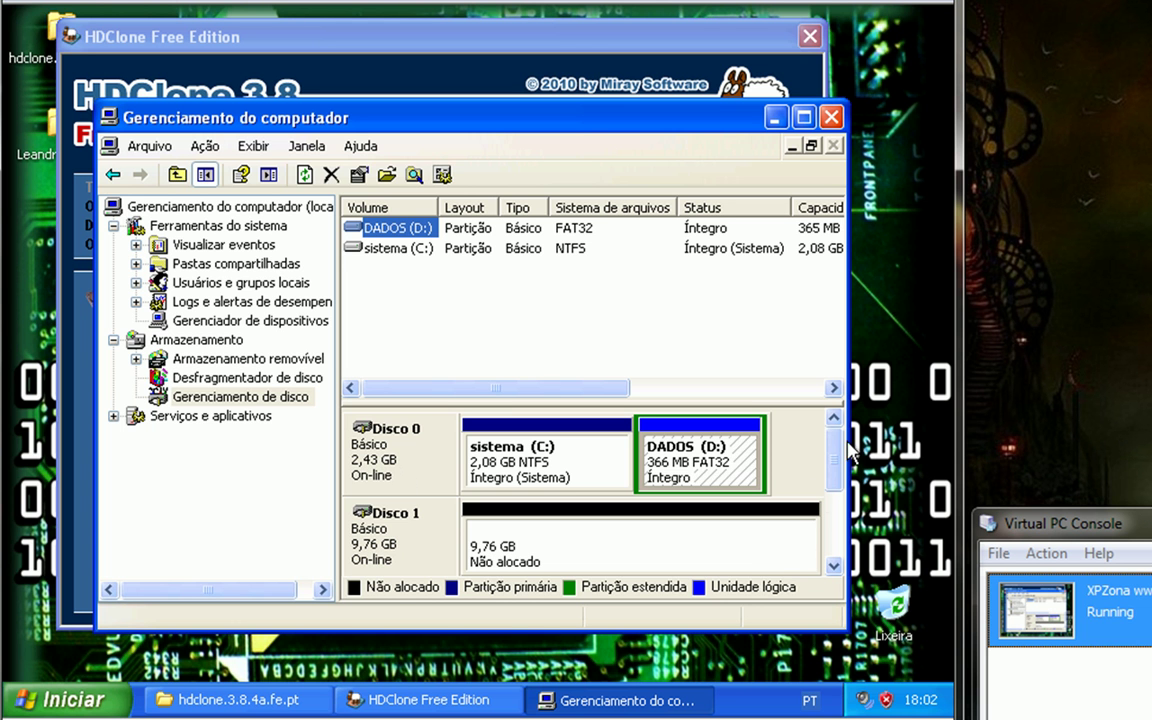
# Examine the sistema (C:) and DADOS (D:) partitions on Disk 0 and the space on Disk 1, and close Computer Management.
pyautogui.click(579, 470)
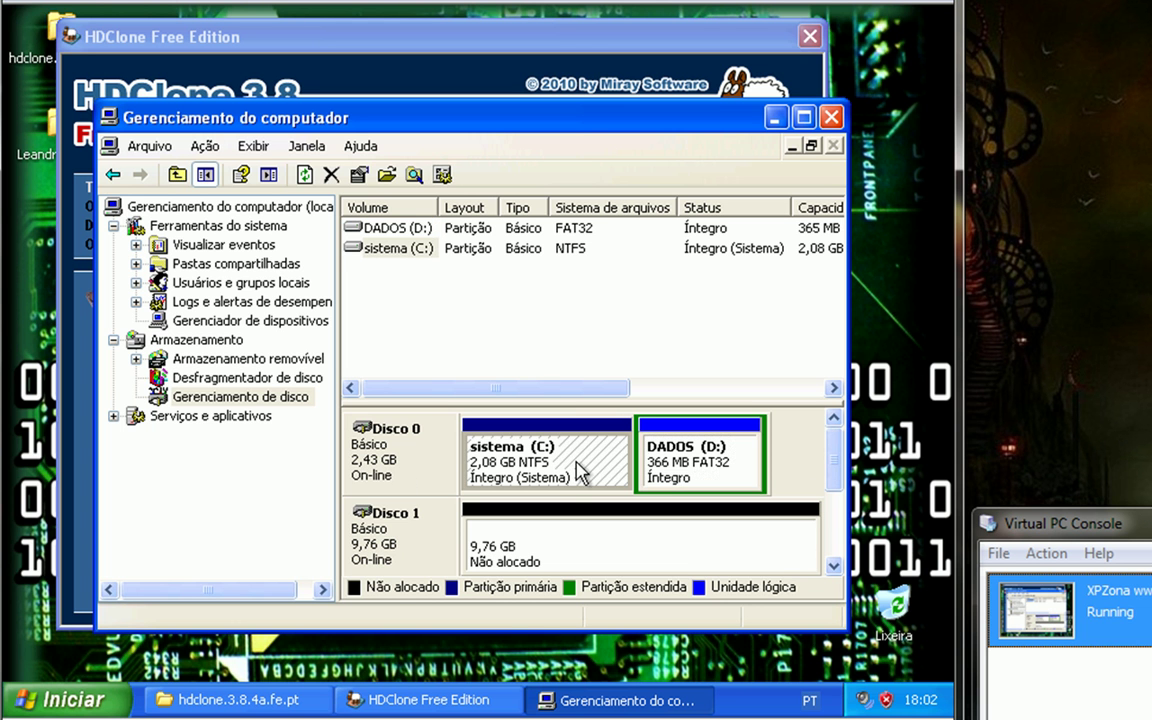
pyautogui.click(670, 468)
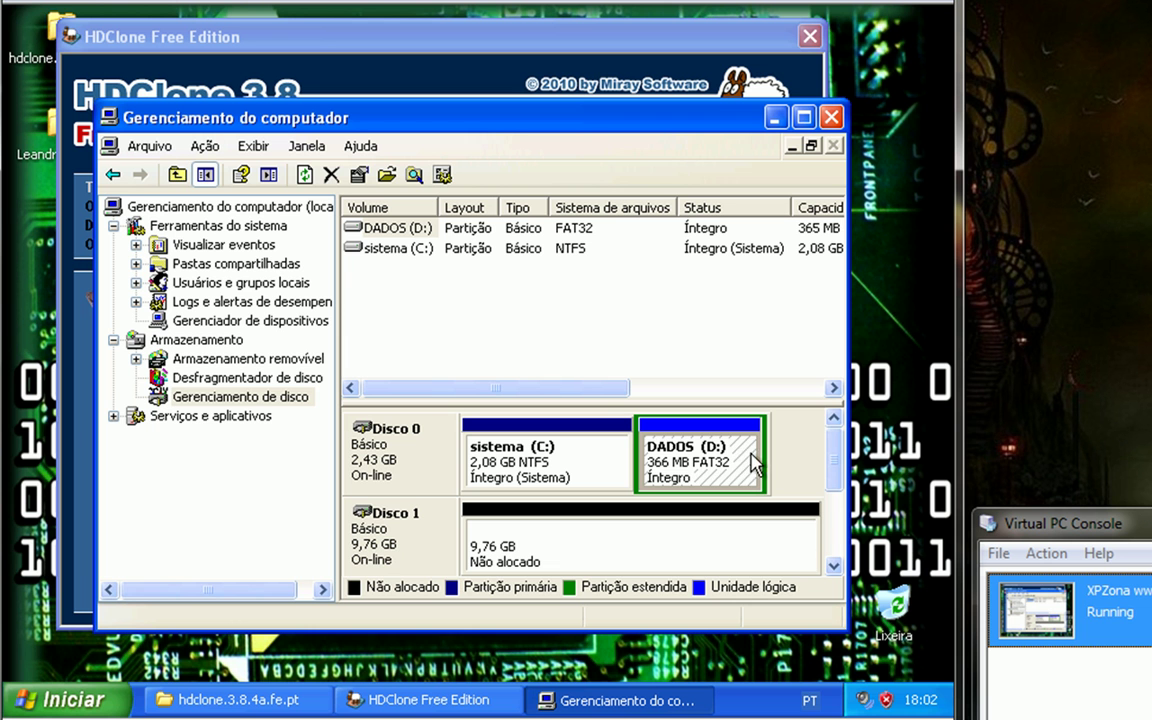
pyautogui.click(421, 542)
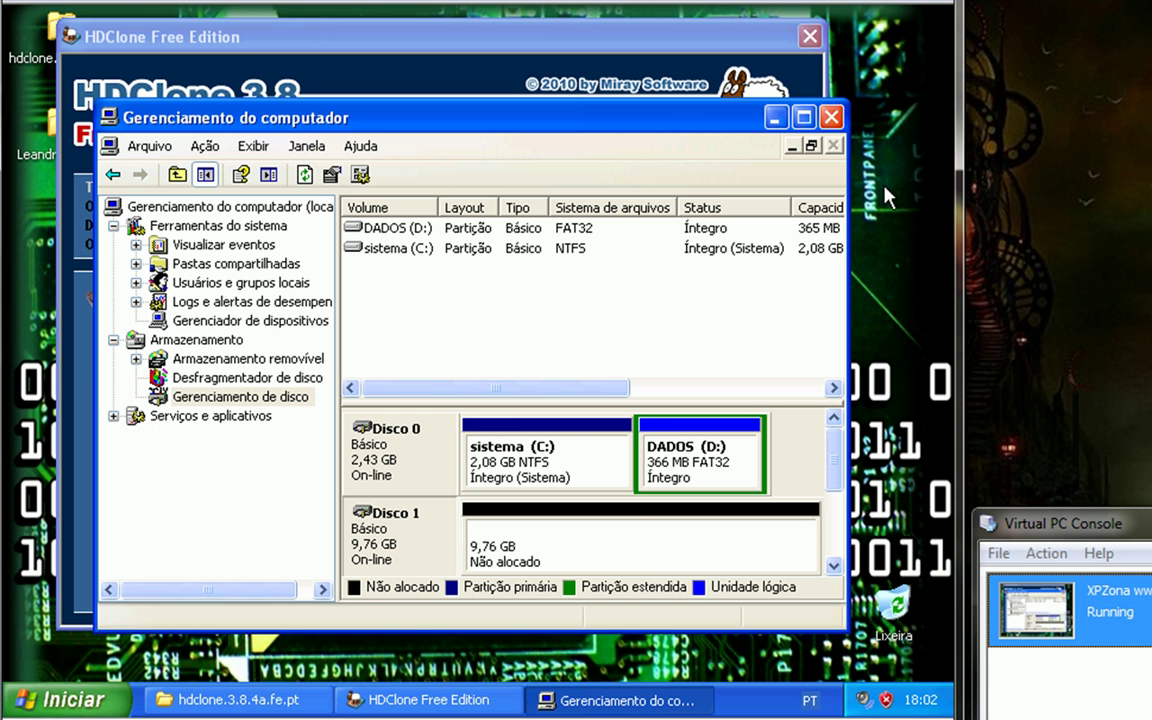
pyautogui.click(842, 115)
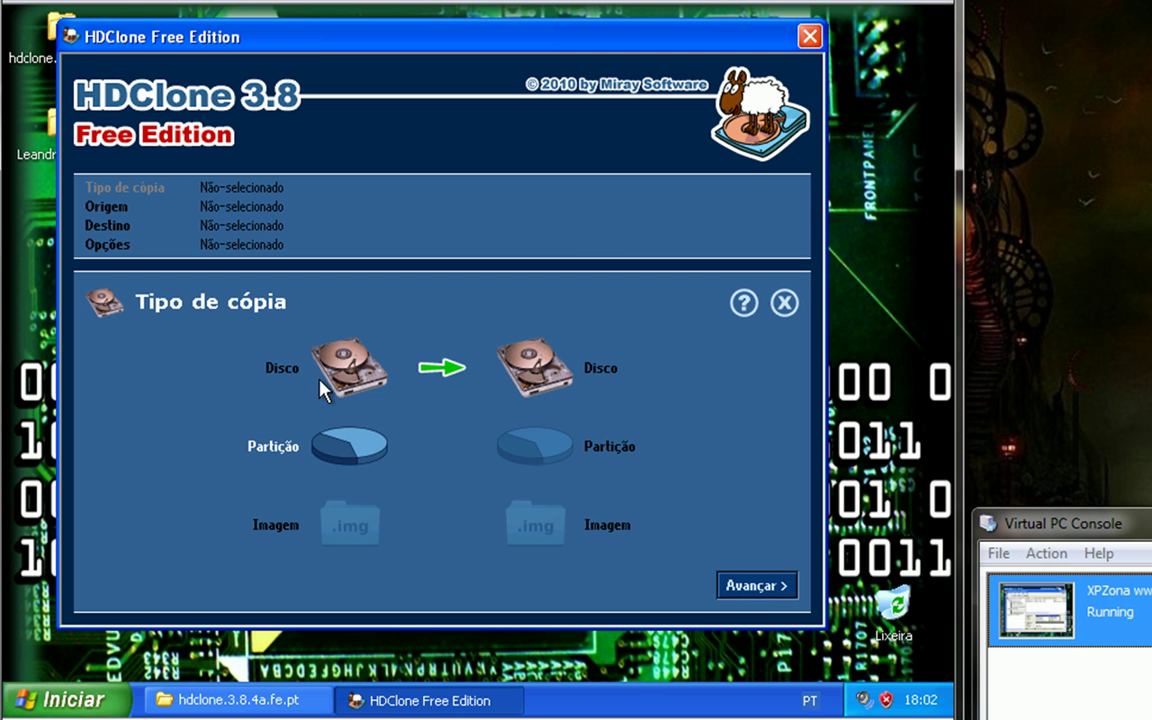
# Confirm the disk-to-disk copy with the 2.500 MB Virtual HD #1 as source and the 10.000 MB Virtual HD #2 as destination.
pyautogui.click(758, 590)
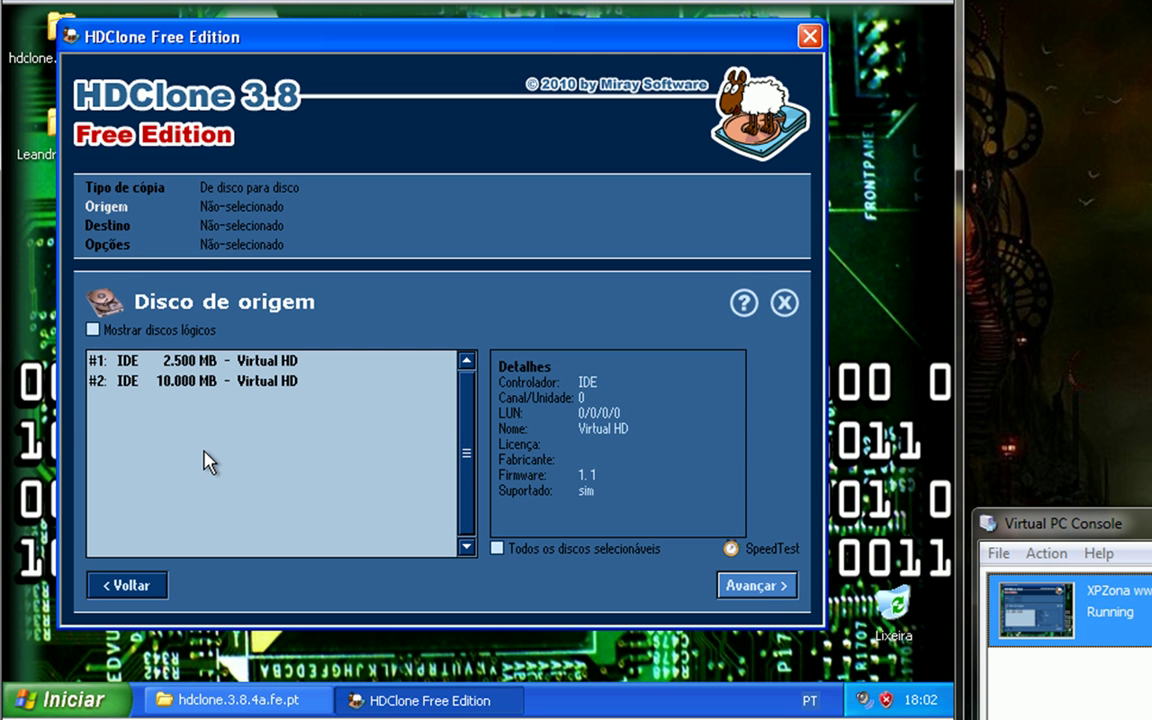
pyautogui.click(185, 364)
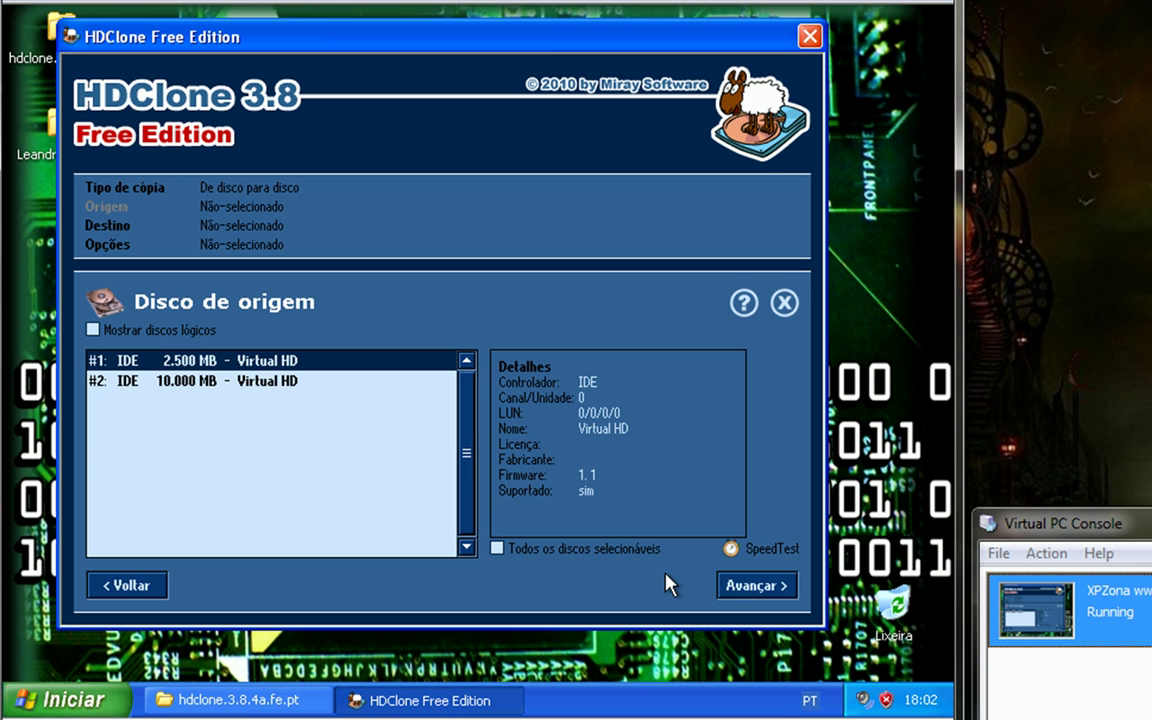
pyautogui.click(742, 588)
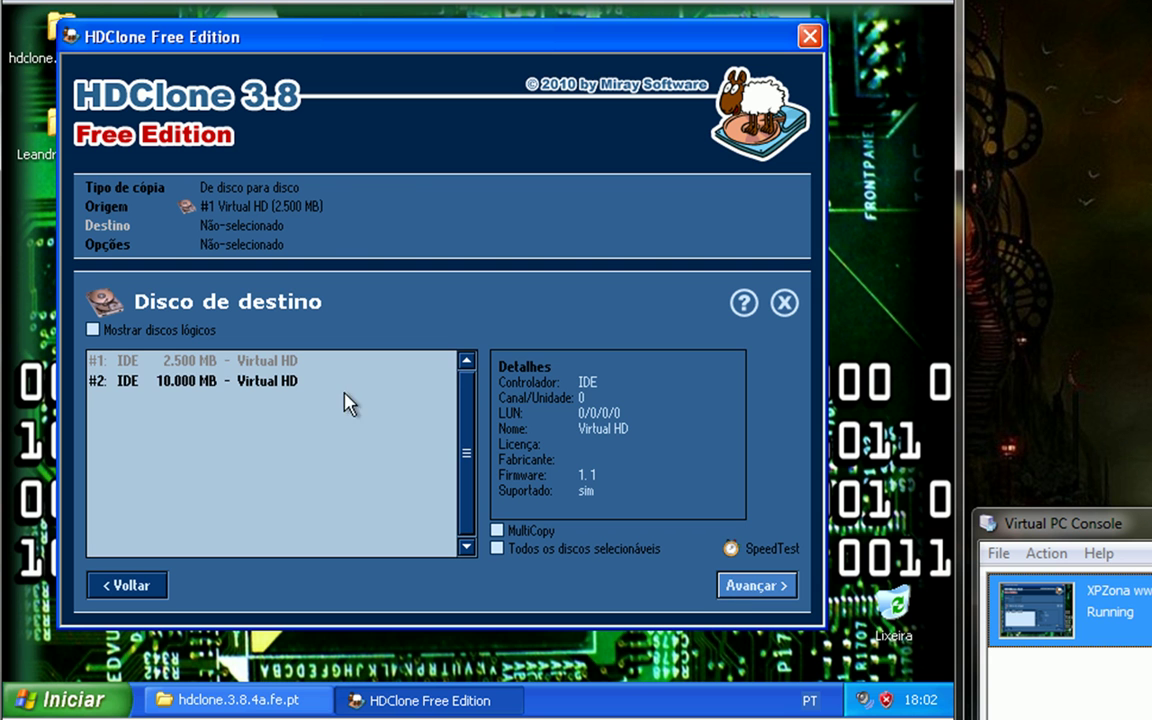
pyautogui.click(290, 388)
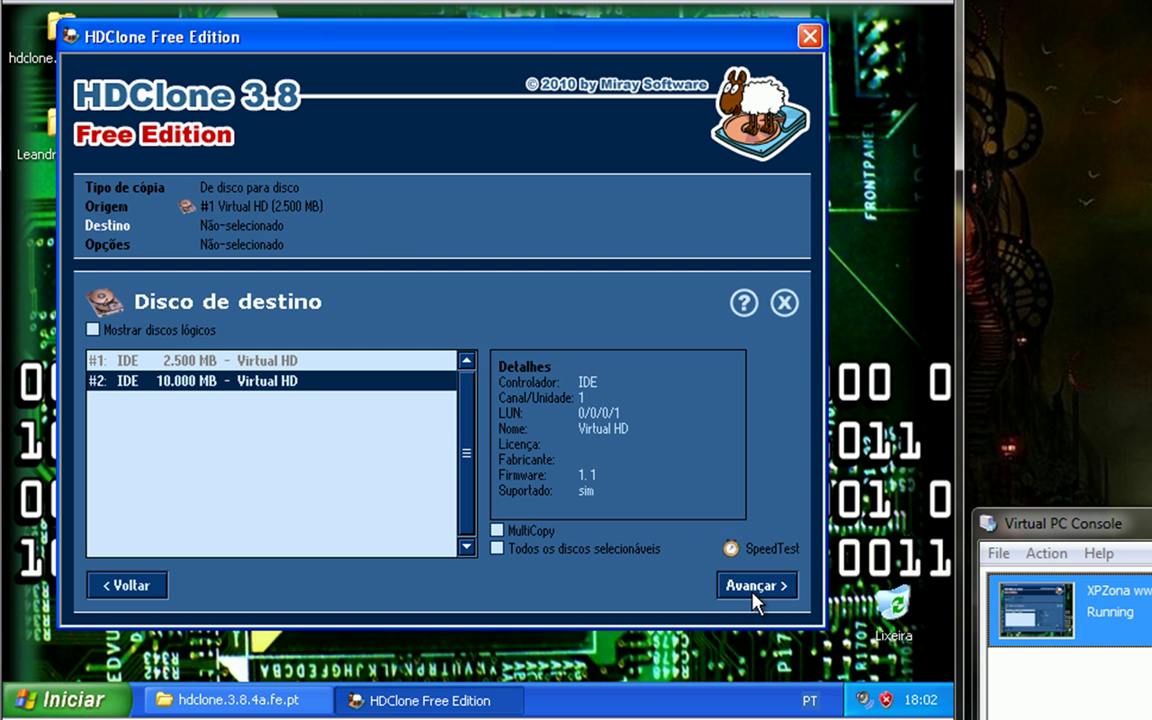
pyautogui.click(754, 591)
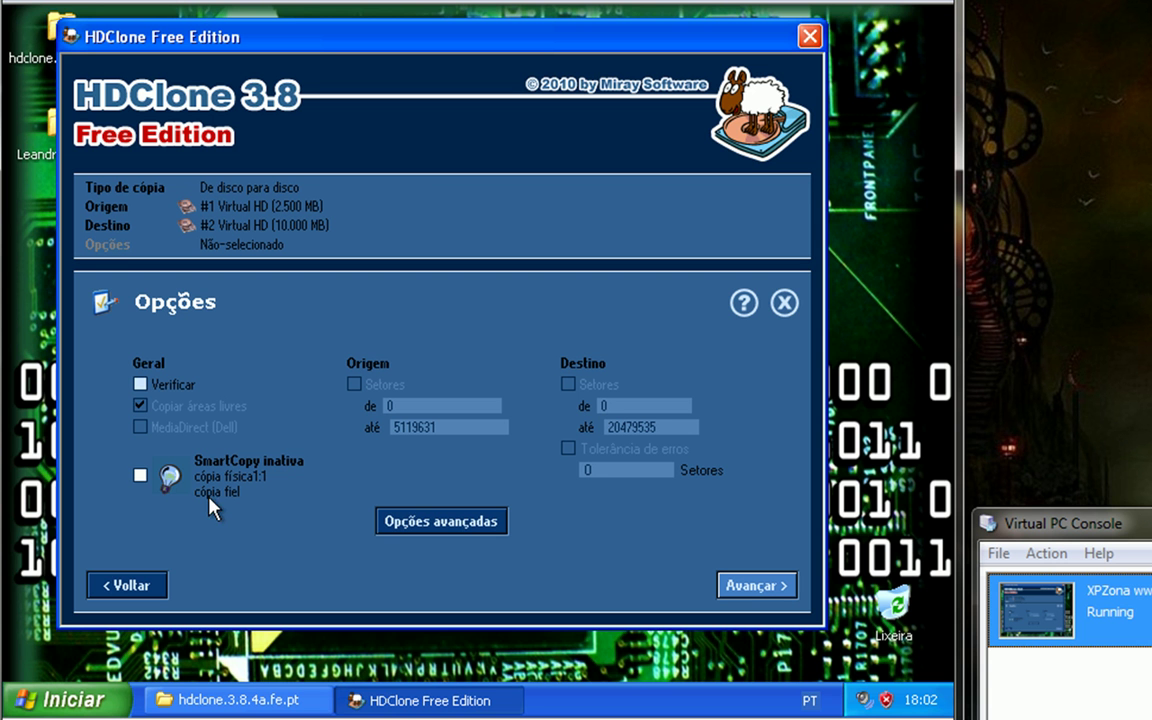
# Accept the default copy options and apply the first Ajuste automático option to the destination disk's partitions.
pyautogui.click(778, 590)
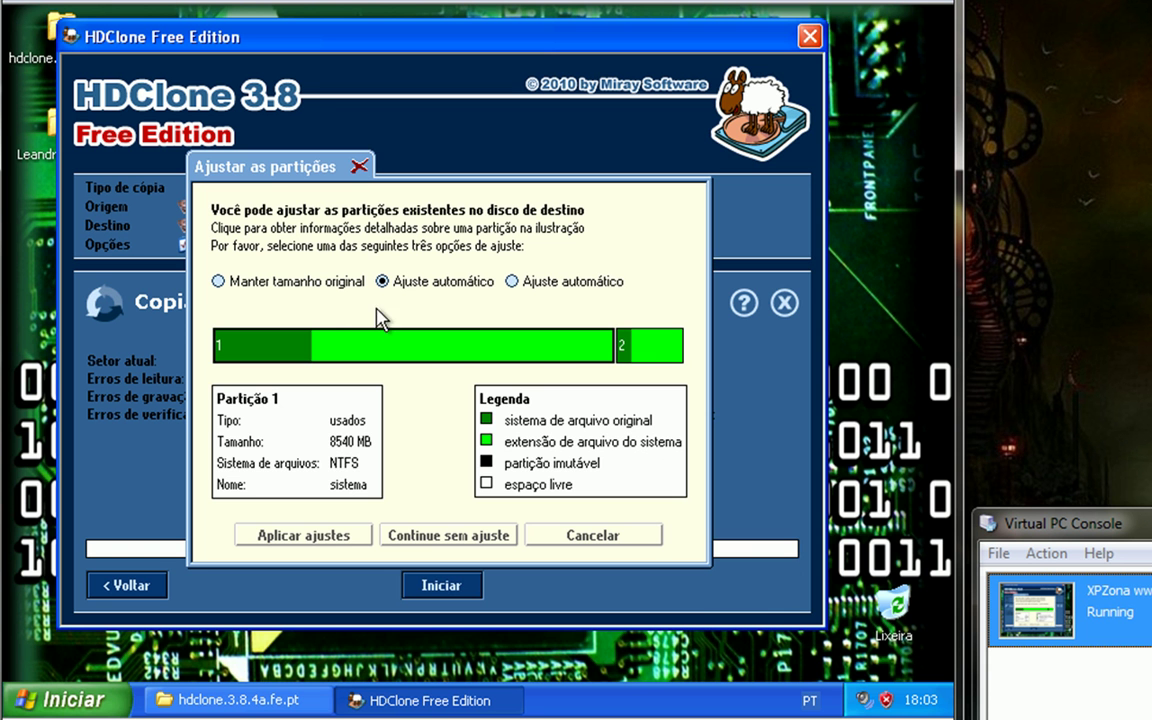
pyautogui.click(274, 283)
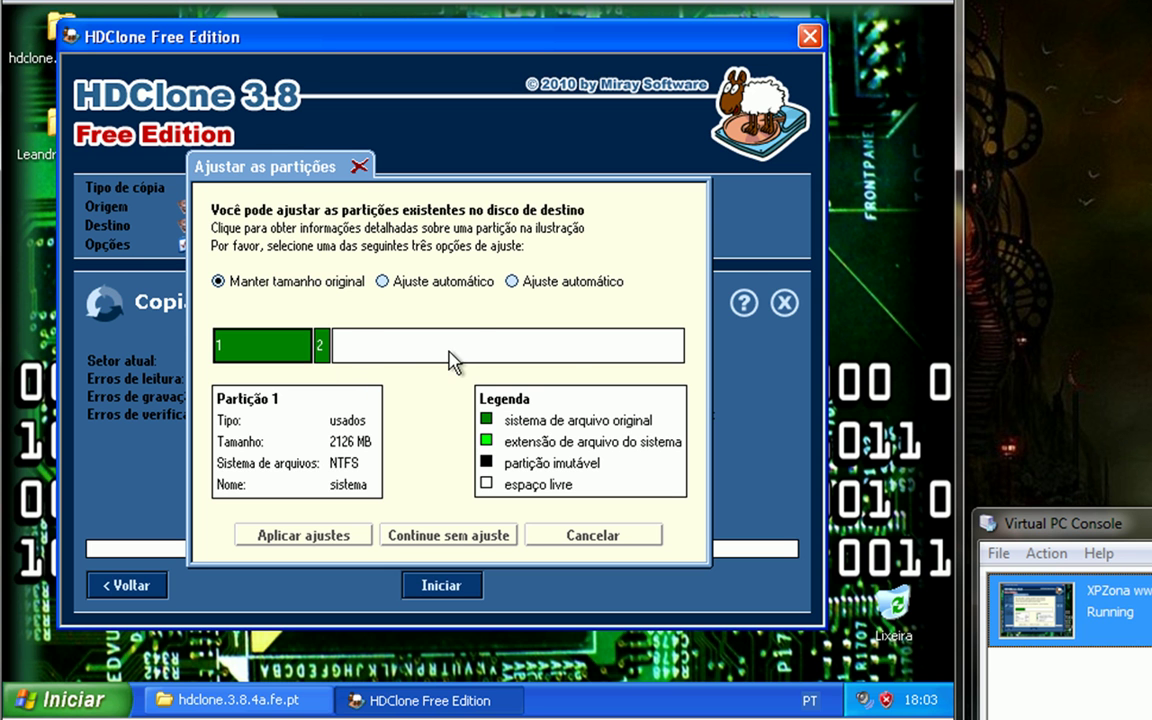
pyautogui.click(437, 290)
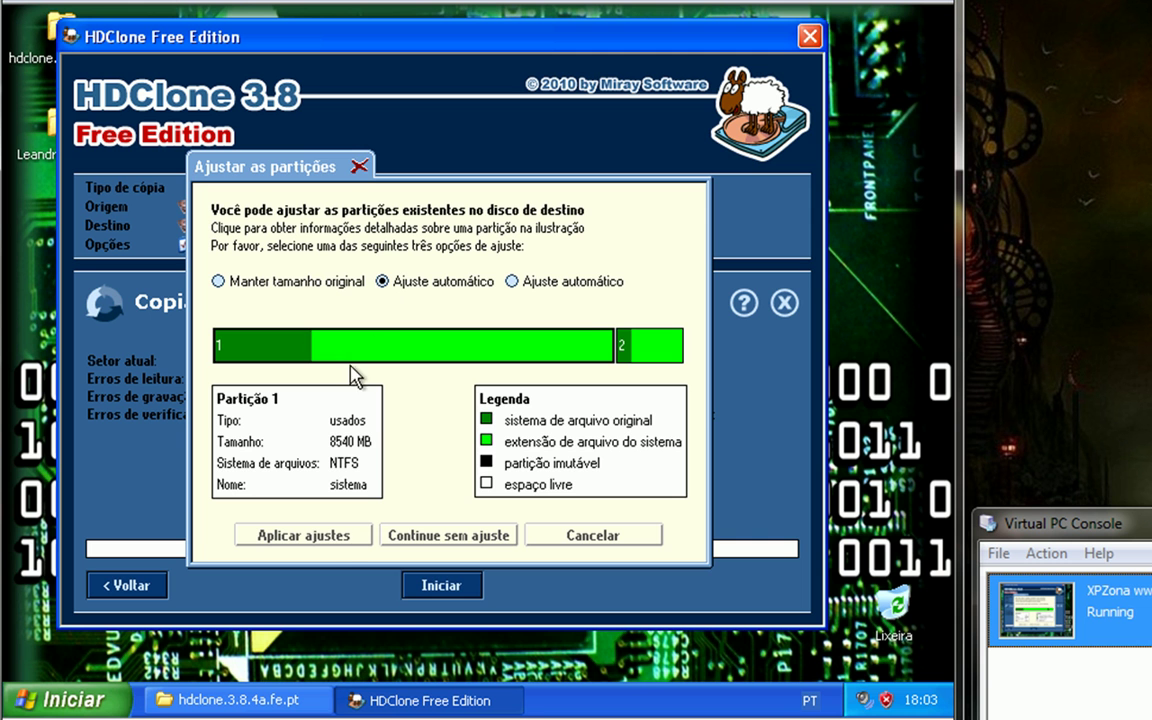
pyautogui.click(337, 538)
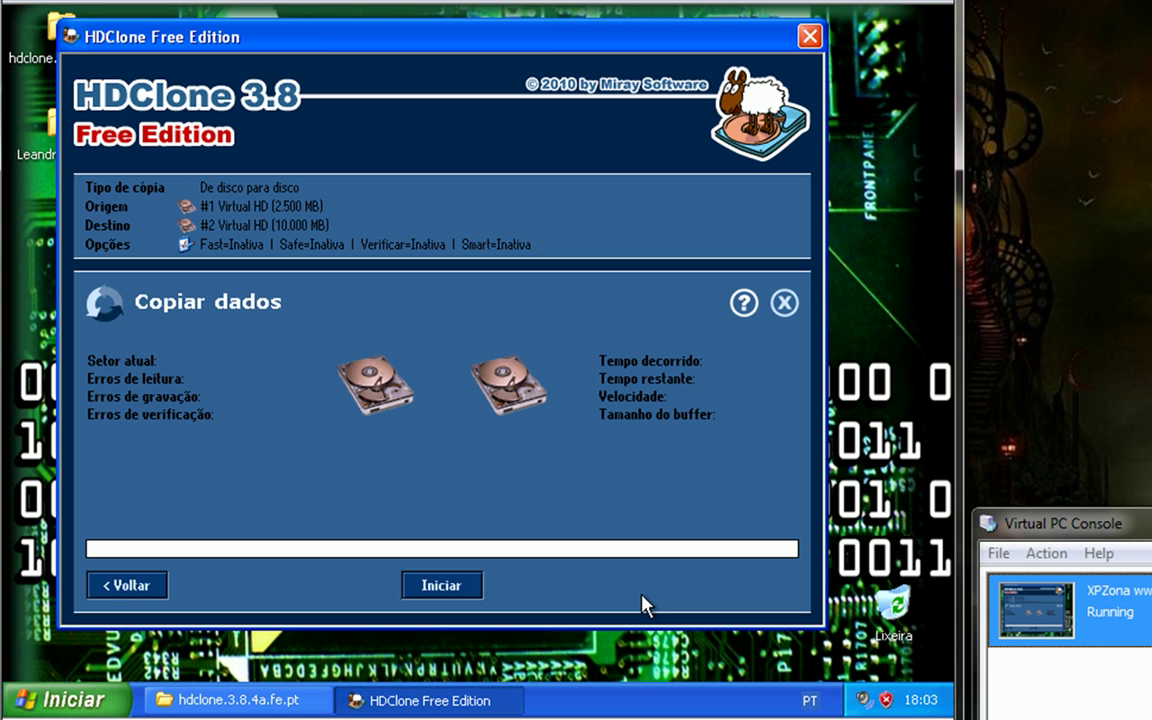
# Run the copy to the 10.000 MB disk, adjust the destination automatically, and close HDClone.
pyautogui.click(441, 587)
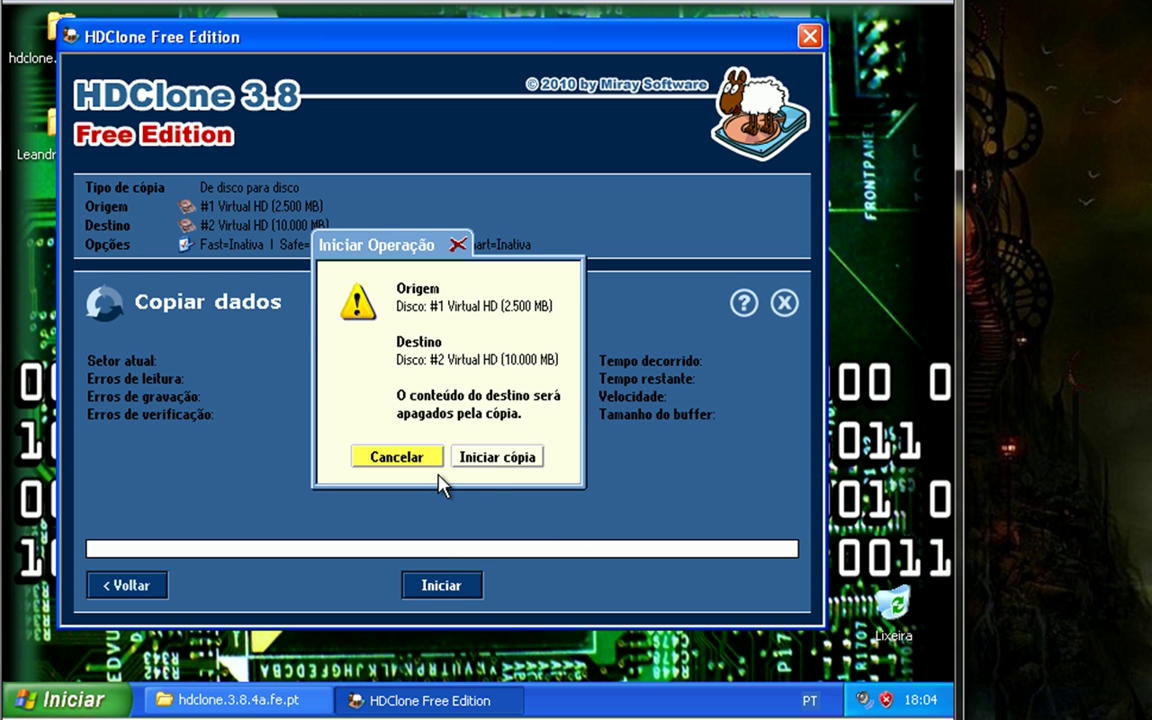
pyautogui.click(506, 457)
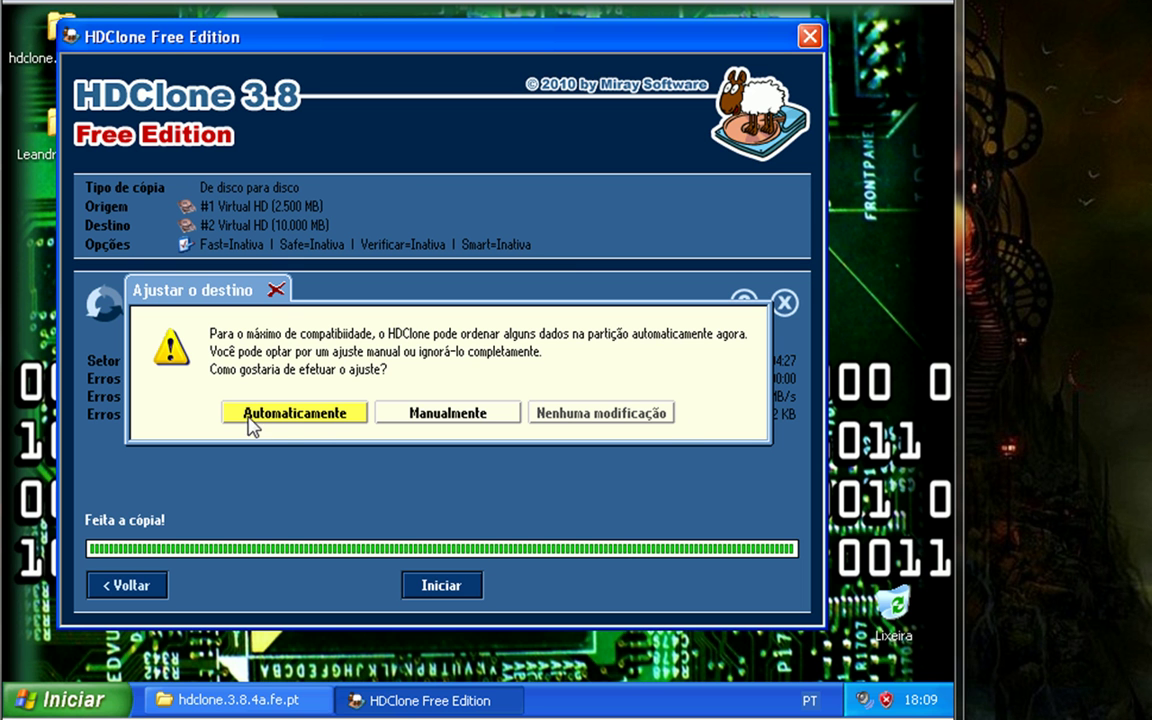
pyautogui.click(300, 412)
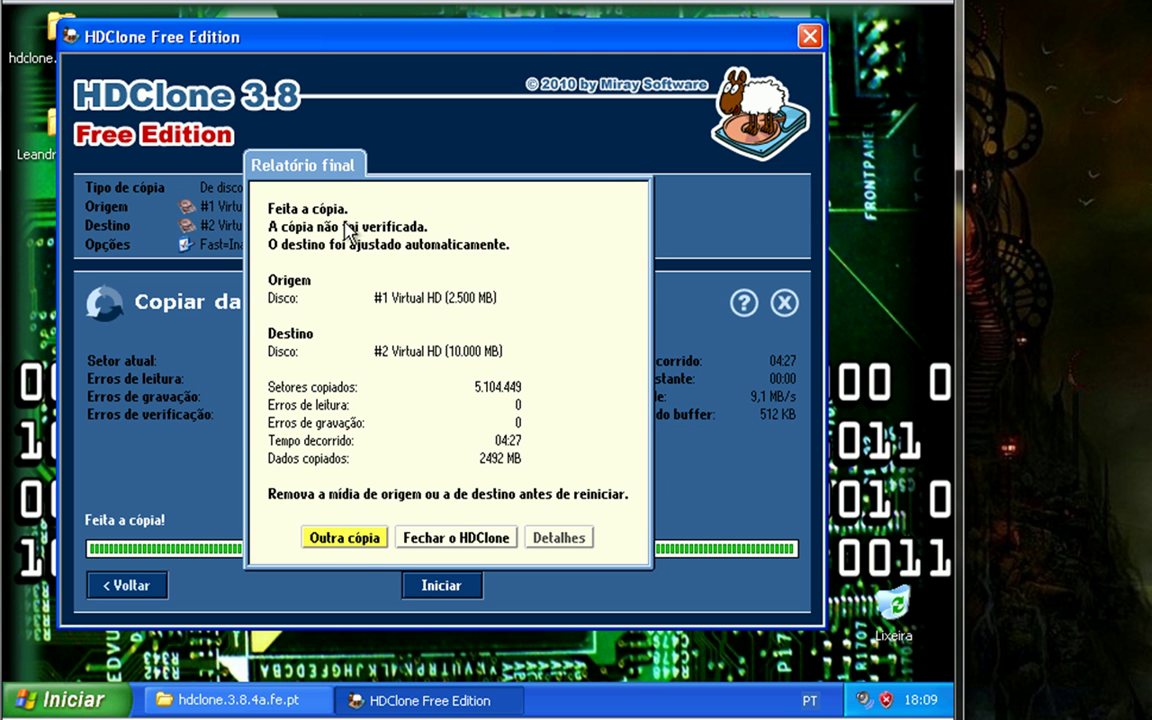
pyautogui.click(445, 548)
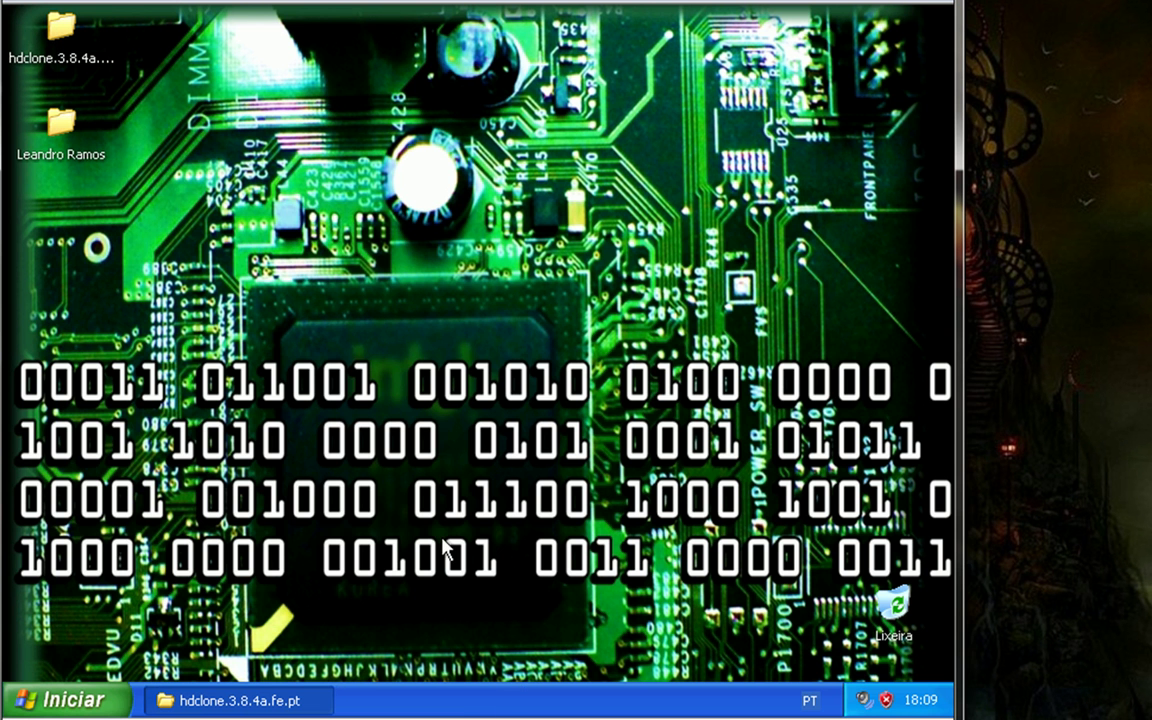
# Open Disk Management in the virtual machine's Computer Management console to check the cloned disk.
pyautogui.click(65, 699)
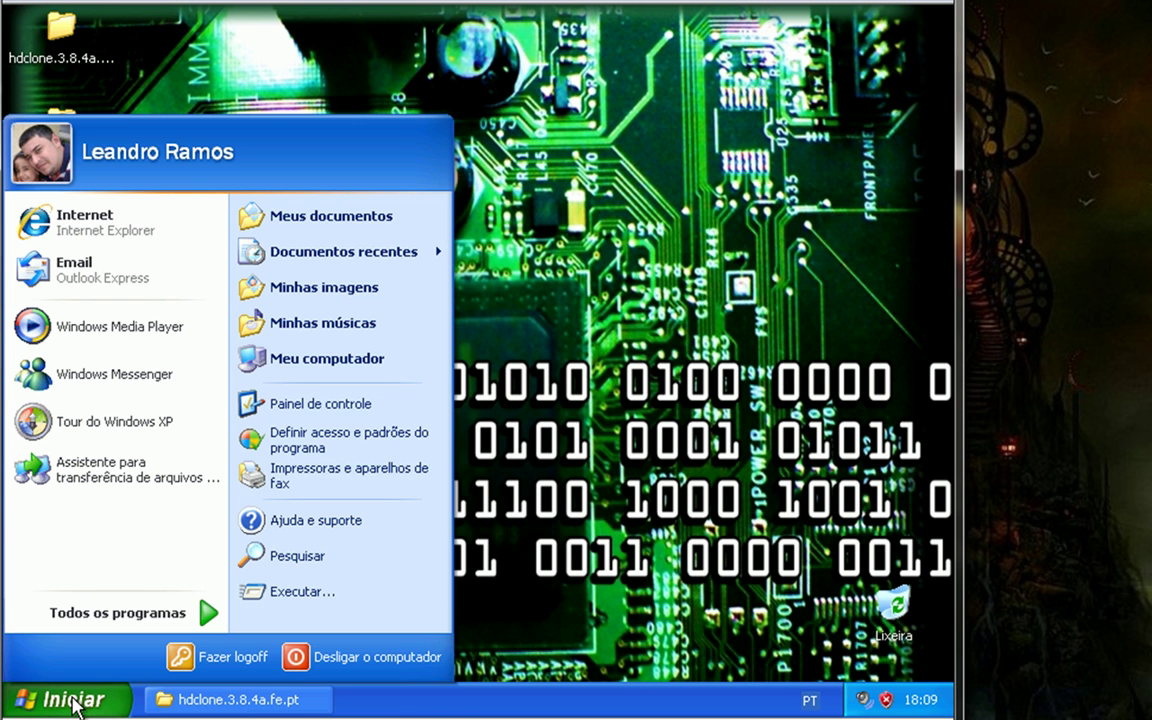
pyautogui.rightClick(345, 362)
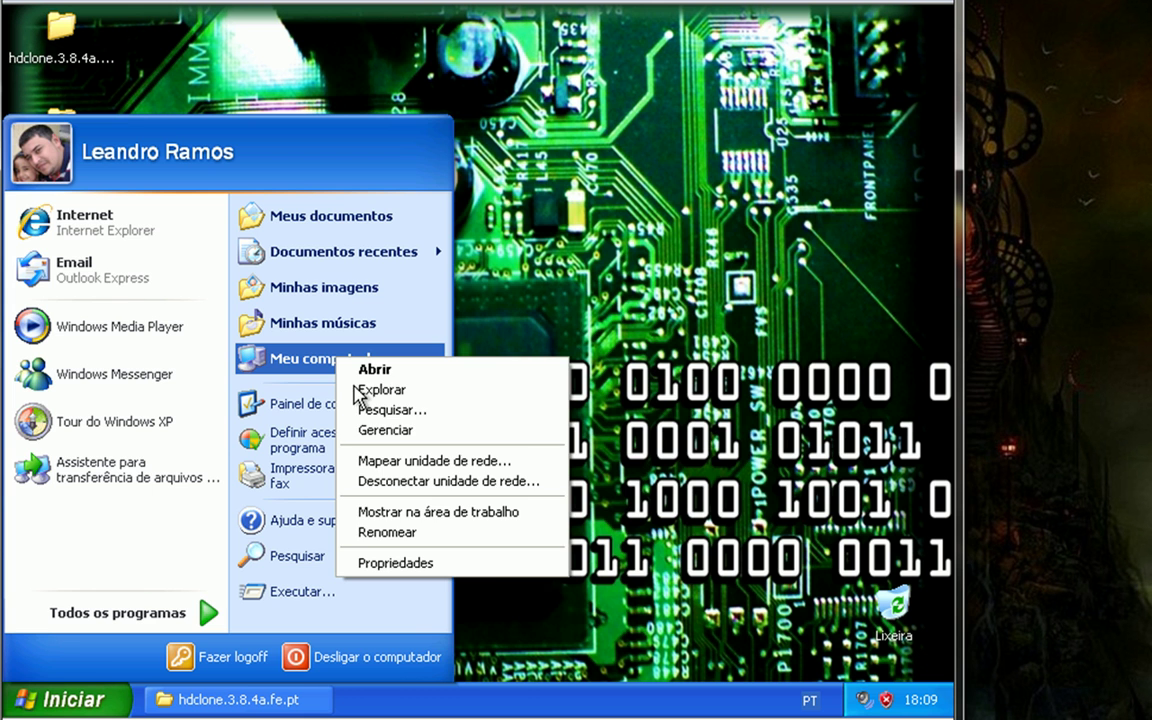
pyautogui.click(380, 430)
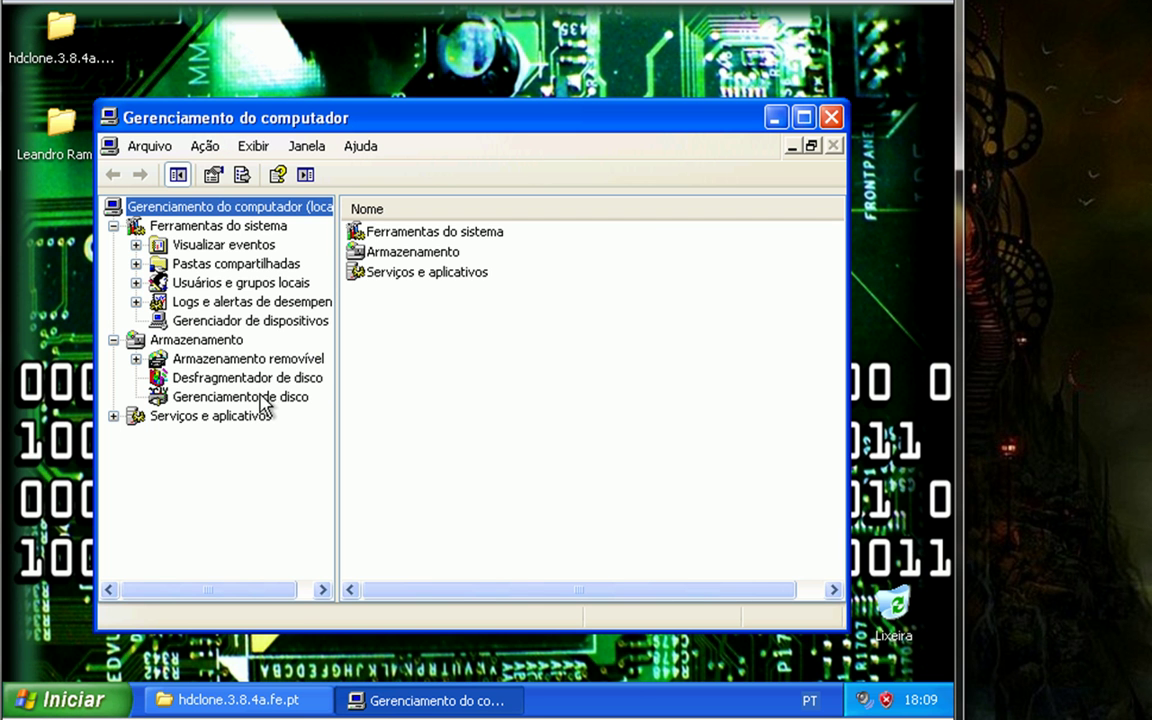
pyautogui.click(266, 399)
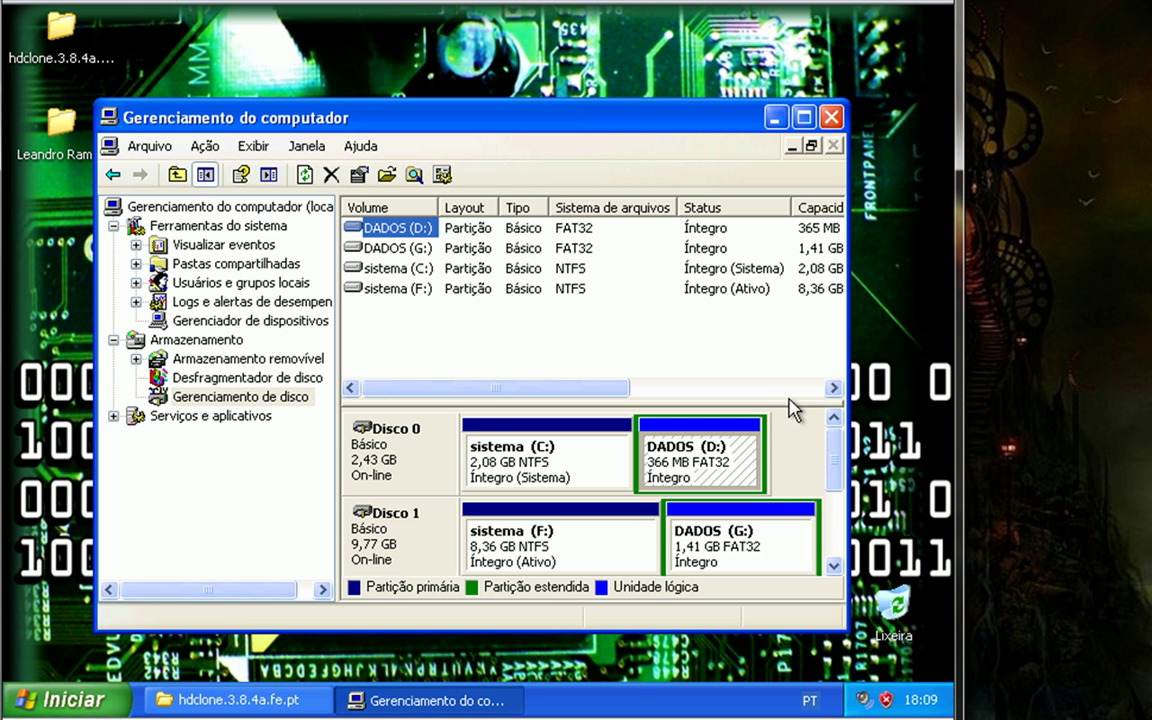
# Compare the sistema and DADOS partitions on Disk 0 with their copies on Disk 1, and close Computer Management.
pyautogui.moveTo(832, 443)
pyautogui.mouseDown()
pyautogui.moveTo(832, 525)
pyautogui.moveTo(832, 445)
pyautogui.mouseUp()
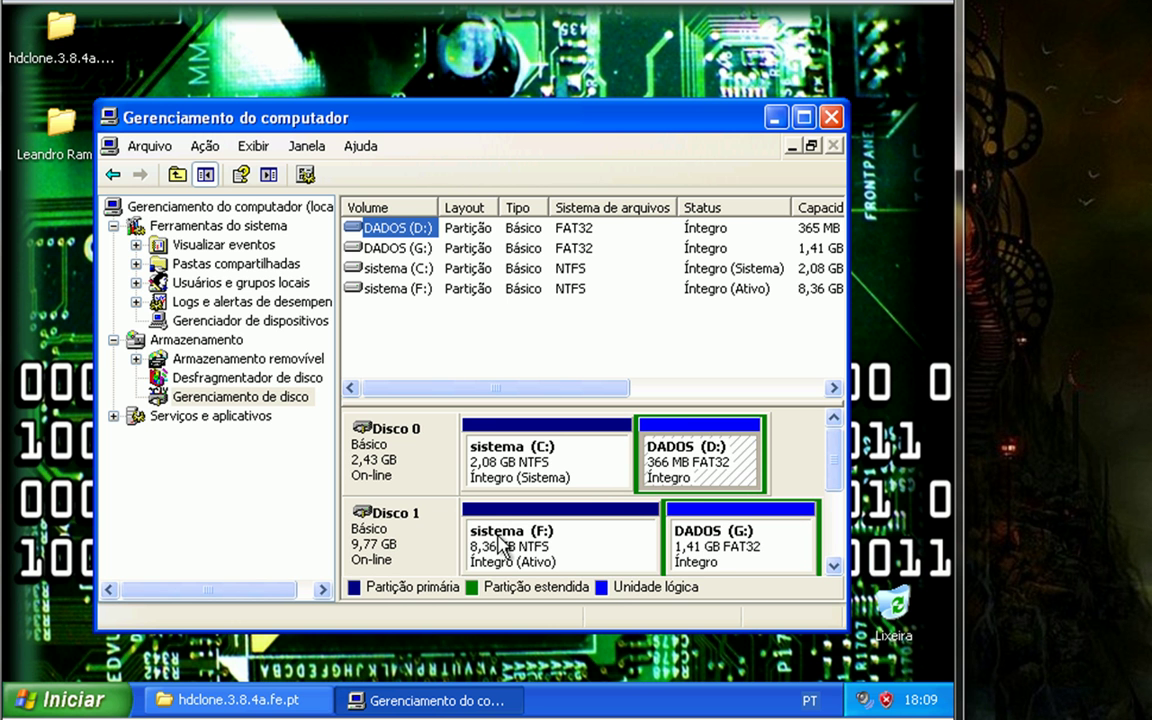
pyautogui.click(553, 470)
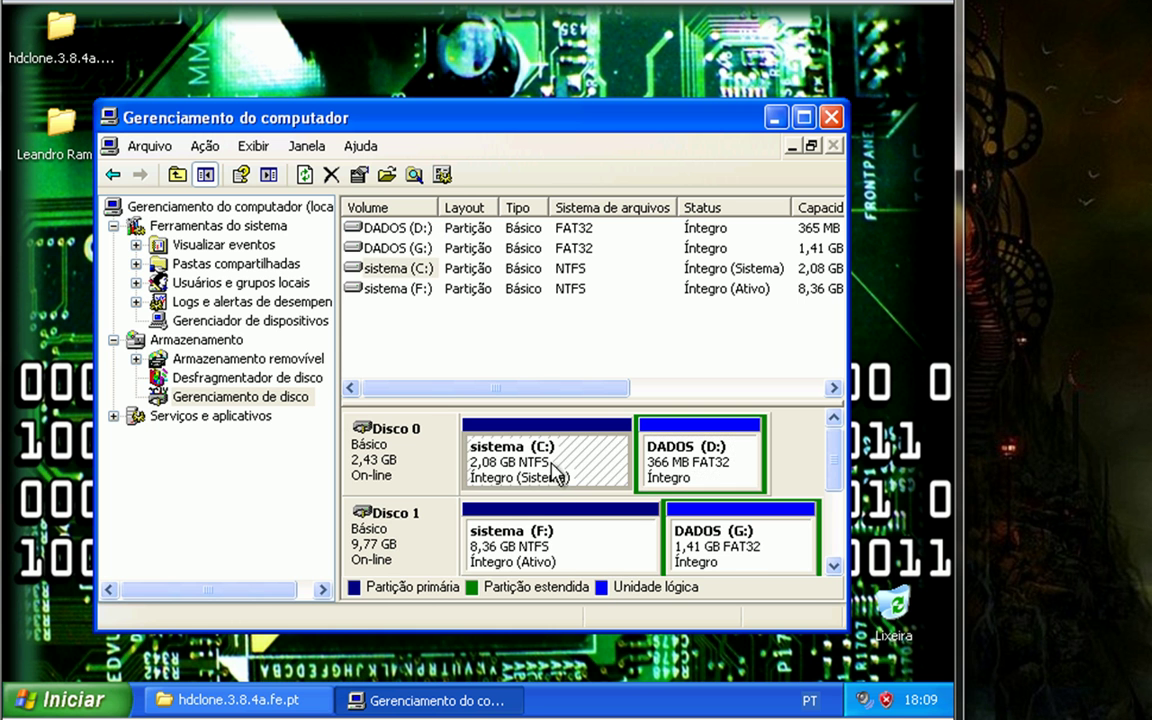
pyautogui.click(558, 545)
pyautogui.click(699, 463)
pyautogui.click(720, 532)
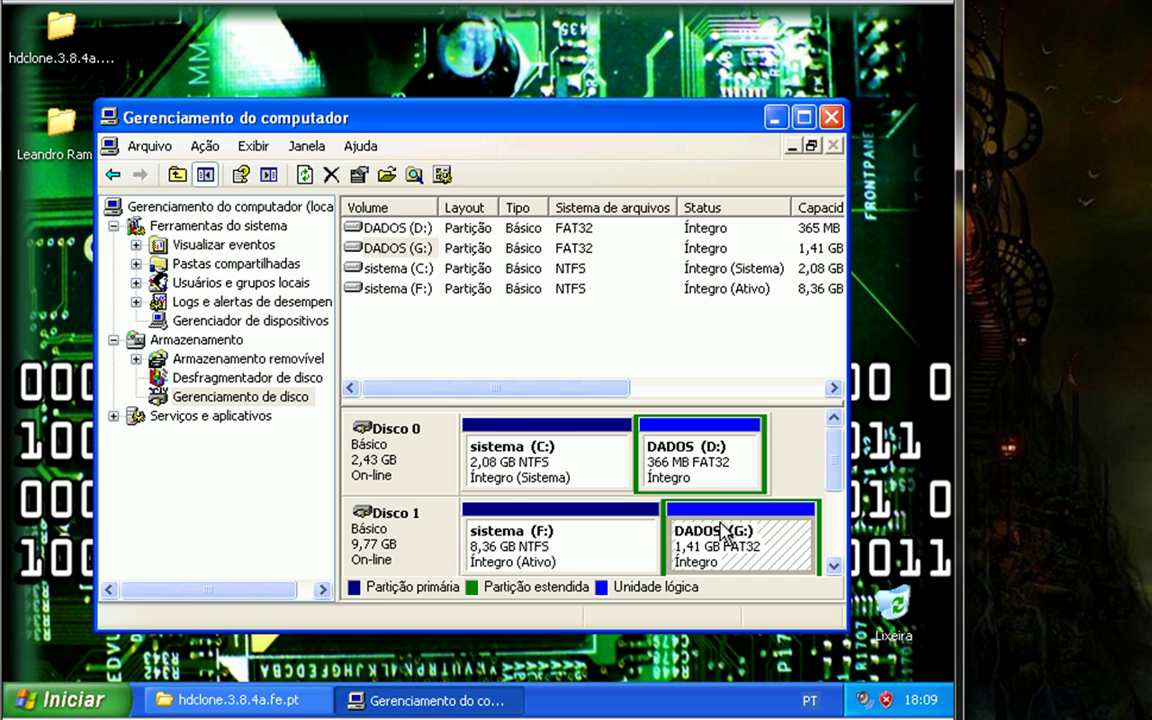
pyautogui.click(831, 117)
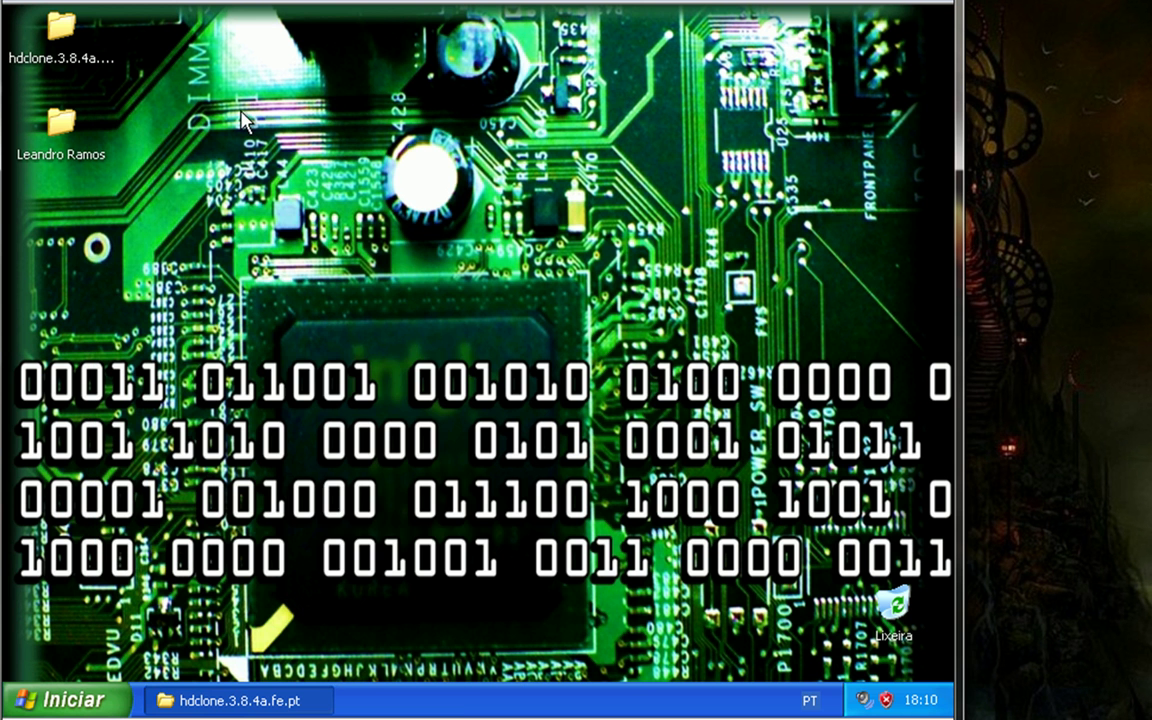
# Open My Computer and compare the contents of sistema (C:) with those of the cloned sistema (F:).
pyautogui.click(65, 699)
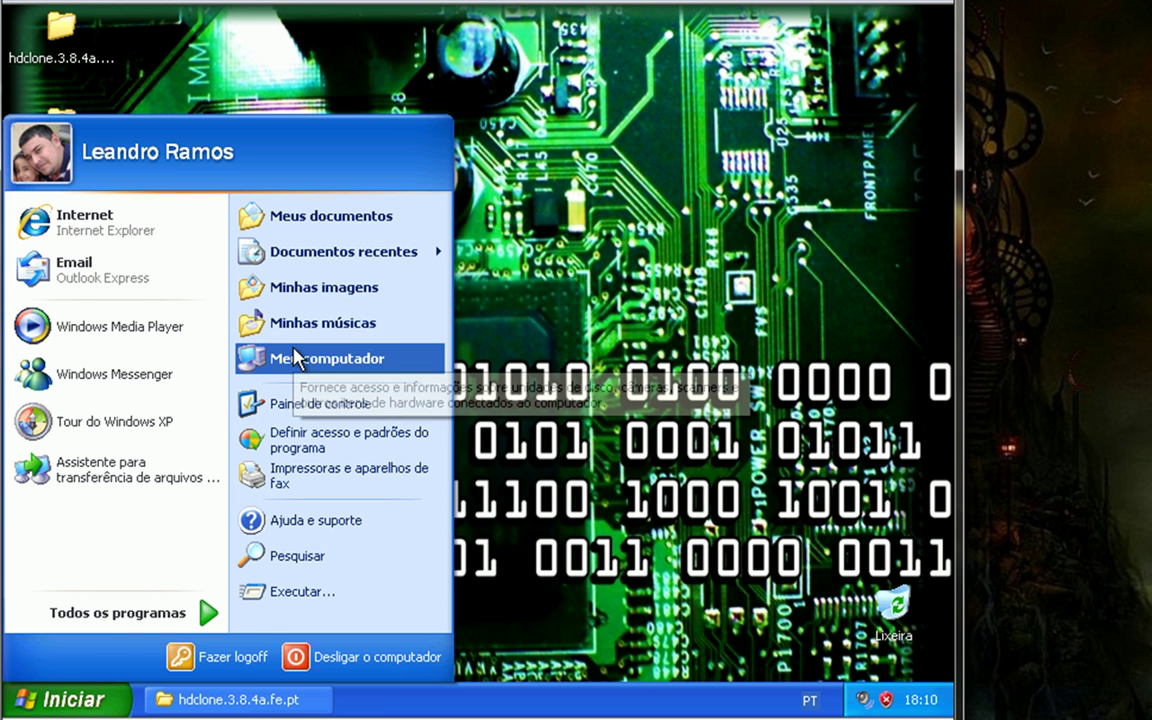
pyautogui.click(300, 360)
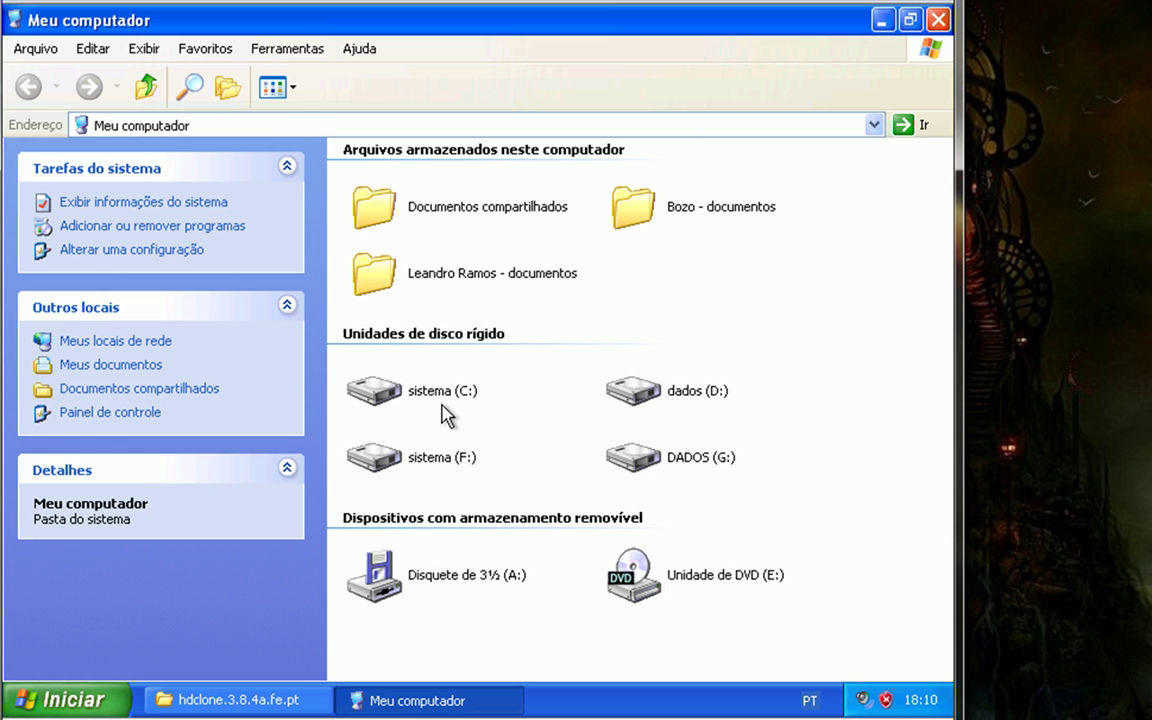
pyautogui.doubleClick(437, 393)
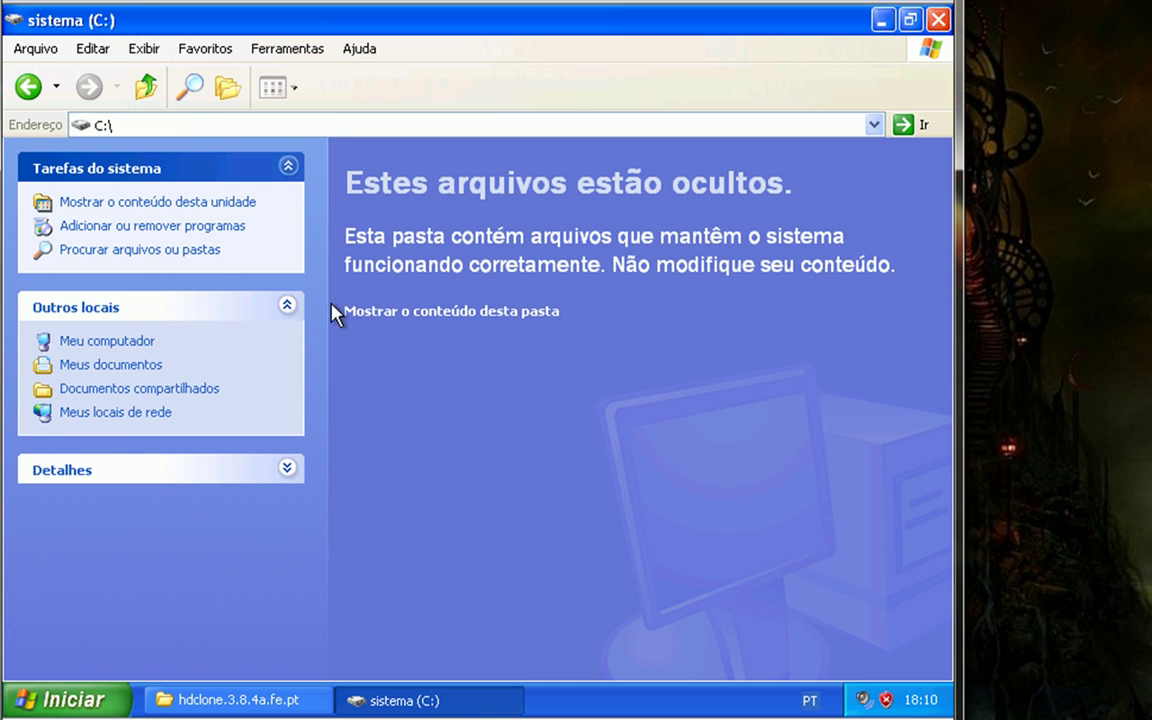
pyautogui.click(358, 316)
pyautogui.click(32, 88)
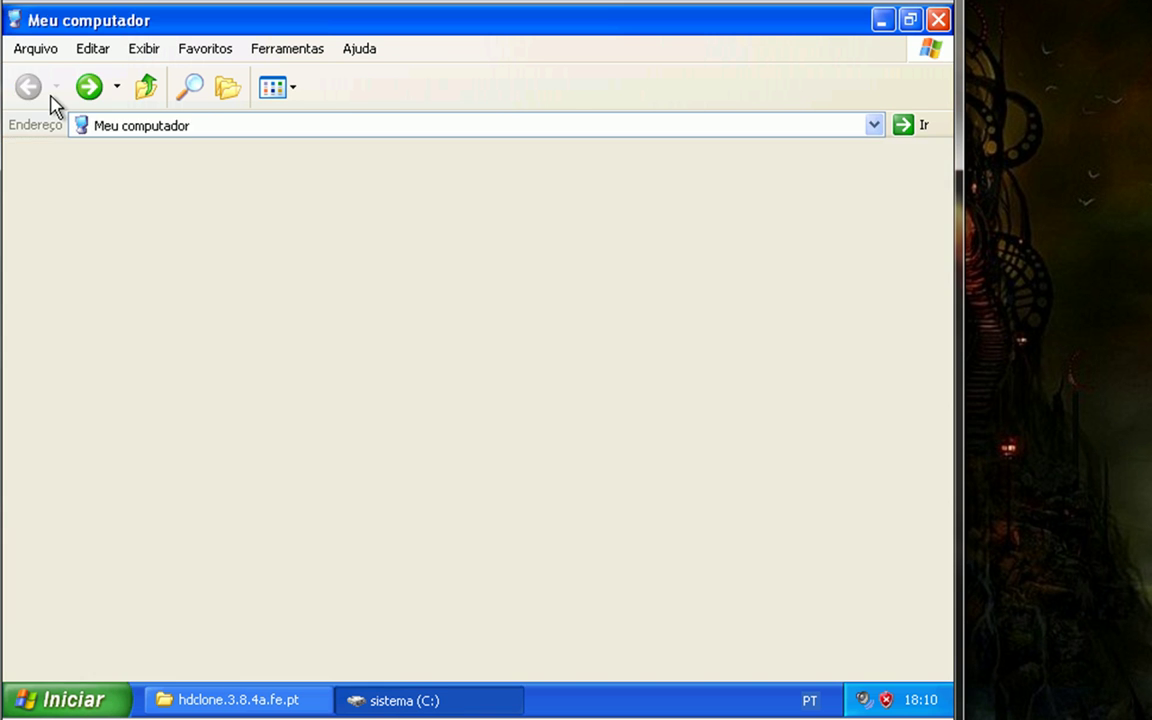
pyautogui.moveTo(643, 468)
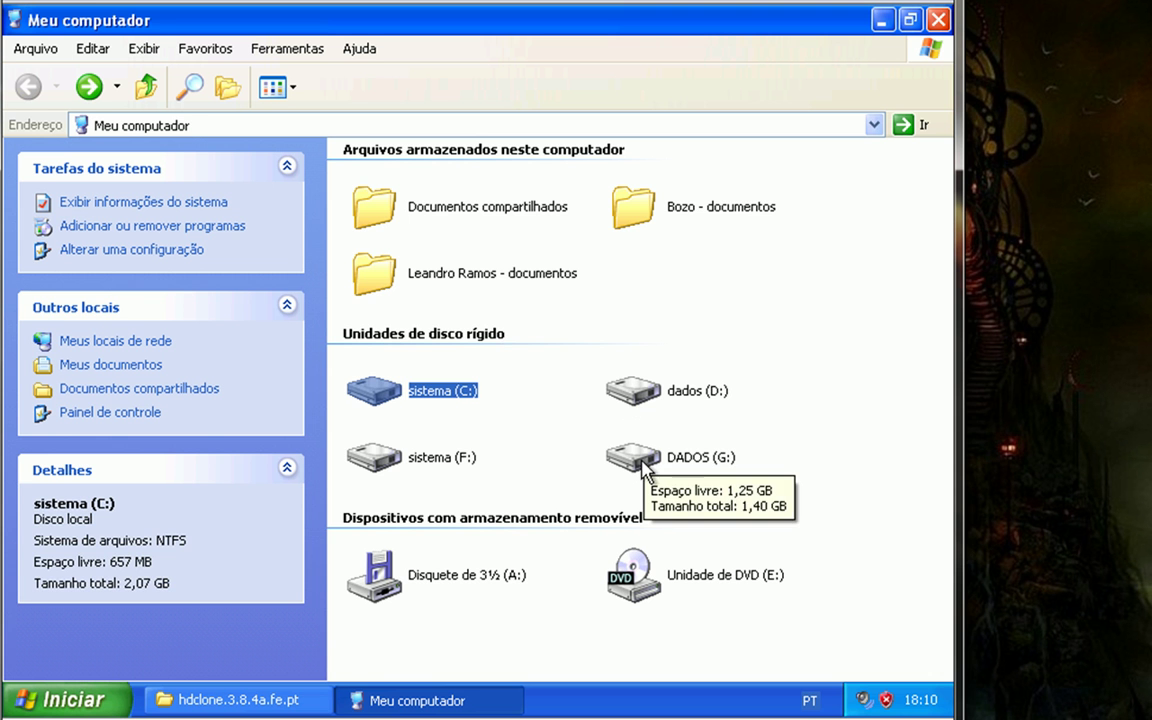
pyautogui.doubleClick(455, 459)
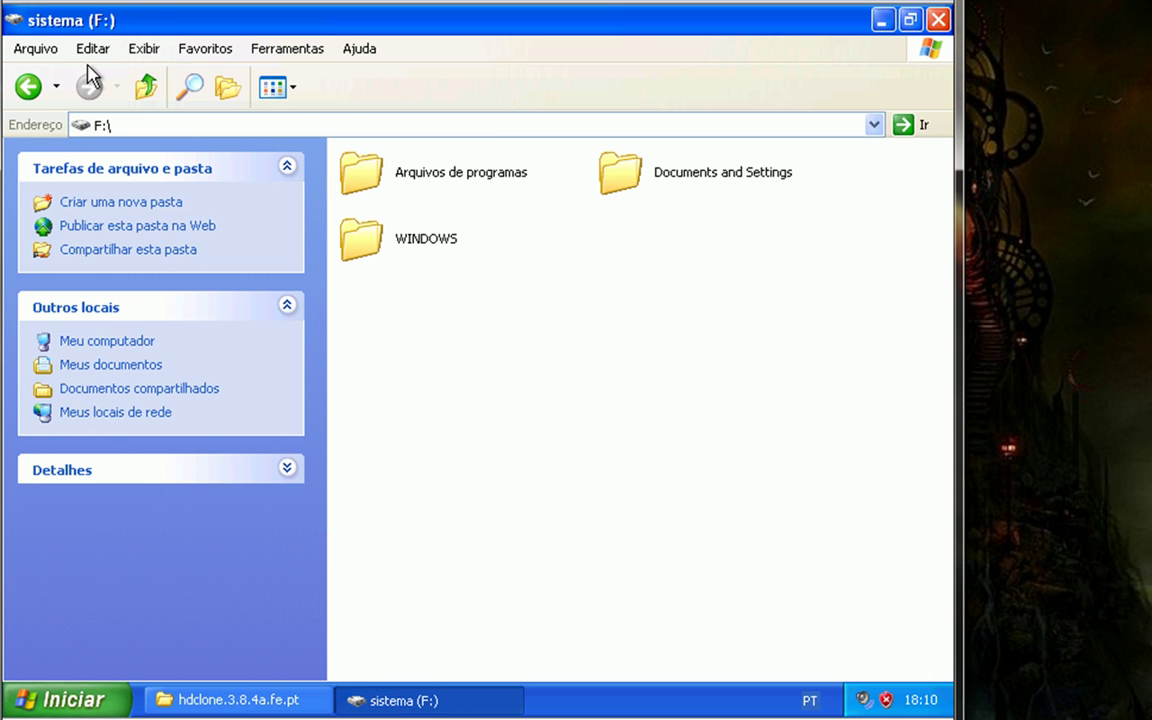
pyautogui.click(30, 87)
# Compare the contents of dados (D:) with the cloned DADOS (G:), and close the My Computer window.
pyautogui.doubleClick(647, 396)
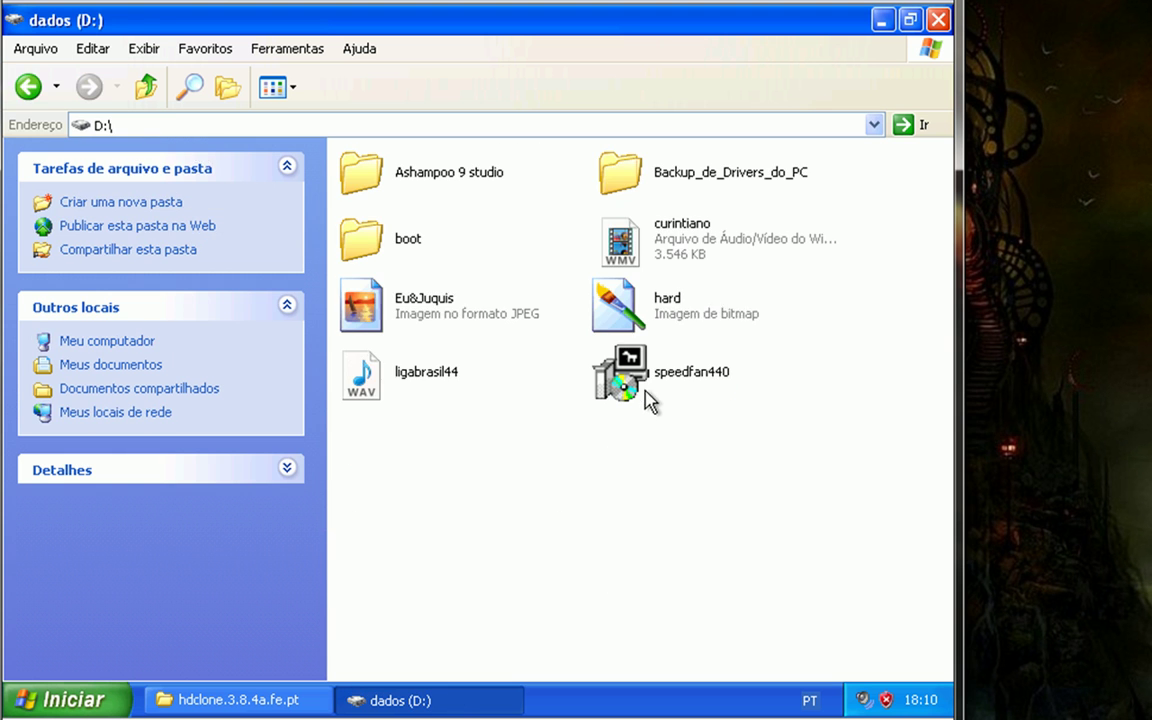
pyautogui.click(28, 90)
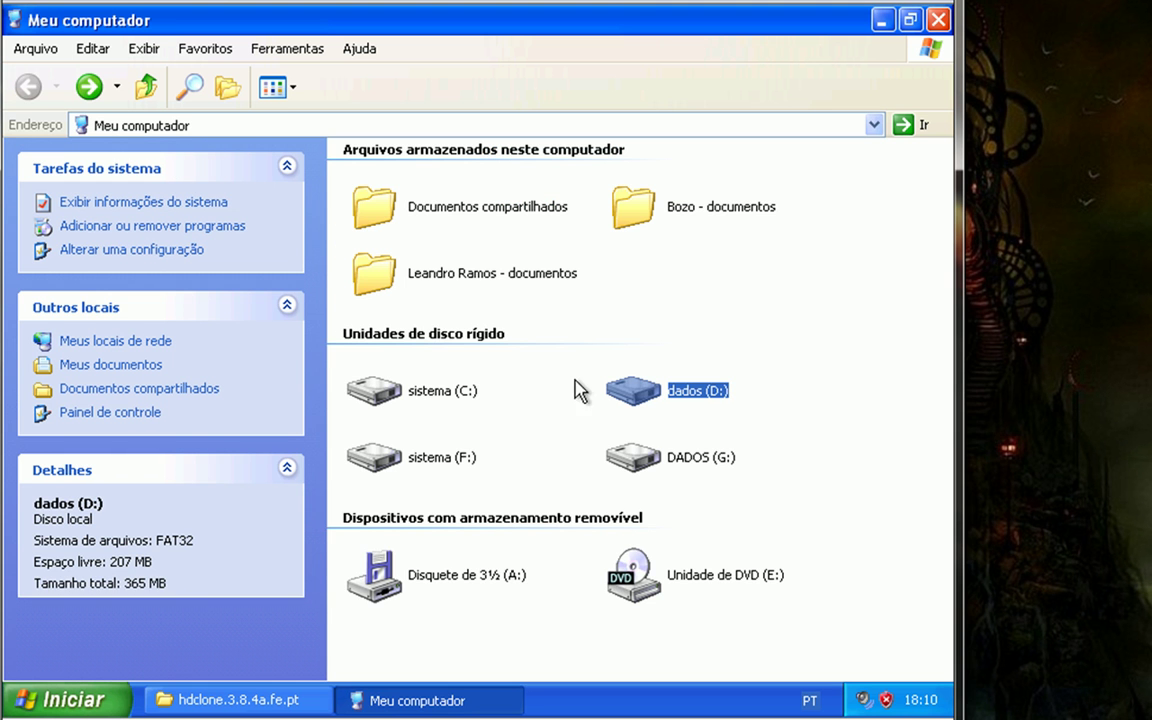
pyautogui.doubleClick(658, 459)
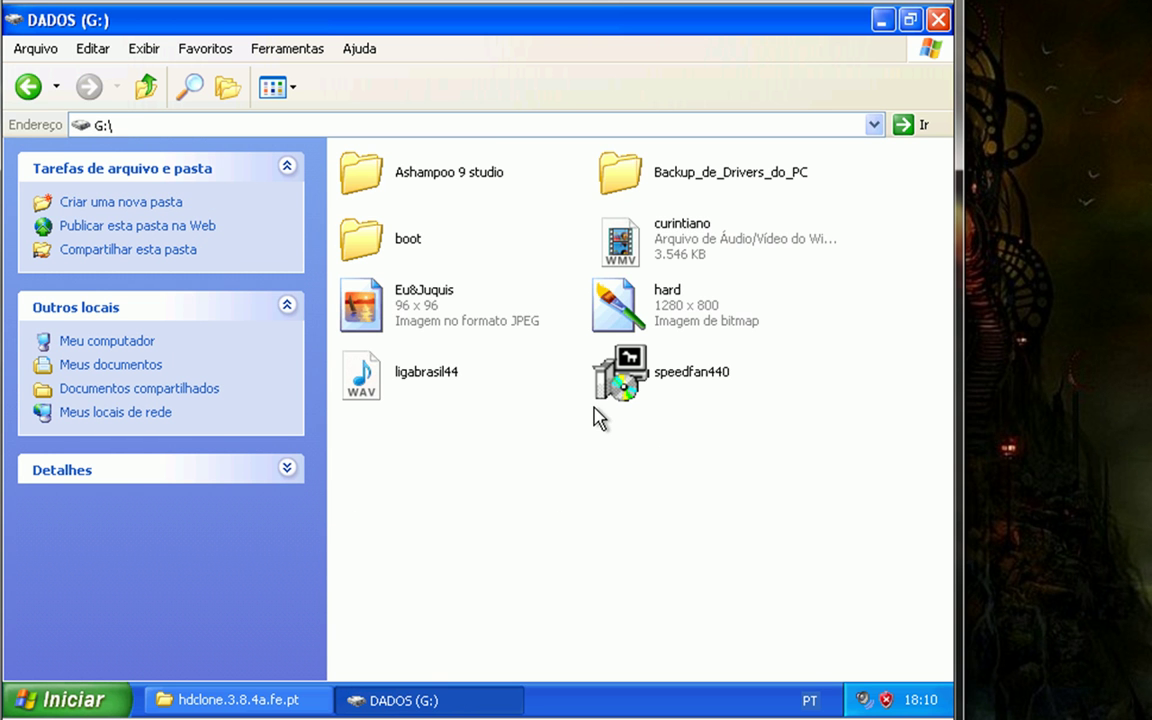
pyautogui.click(28, 87)
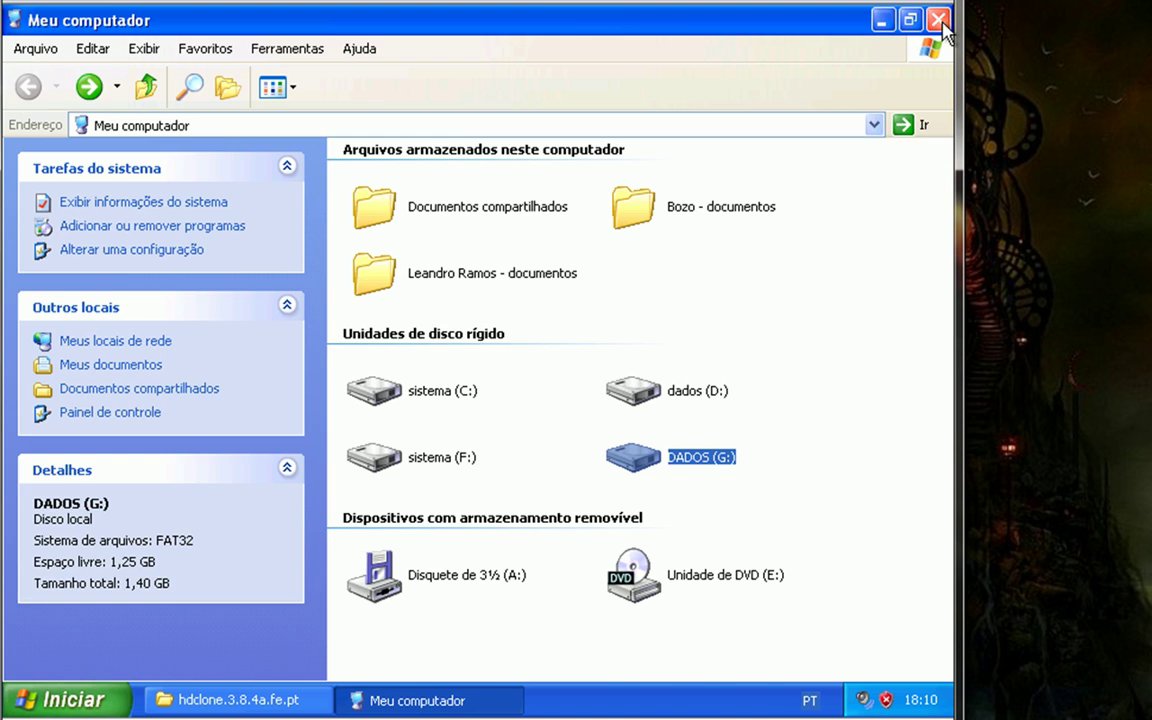
pyautogui.click(940, 20)
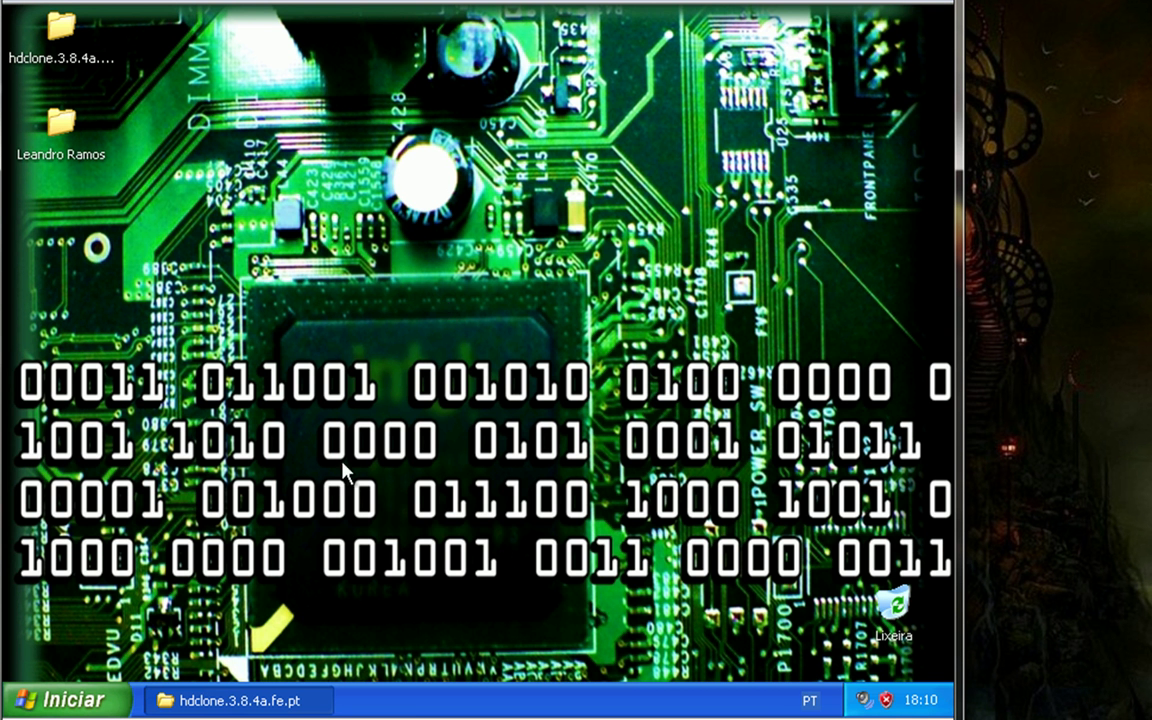
# Leave the virtual machine's full-screen mode, close its hdclone.3.8.4a.fe.pt folder, and shut down the virtual machine.
pyautogui.click(250, 700)
pyautogui.hotkey('alt', 'Return')
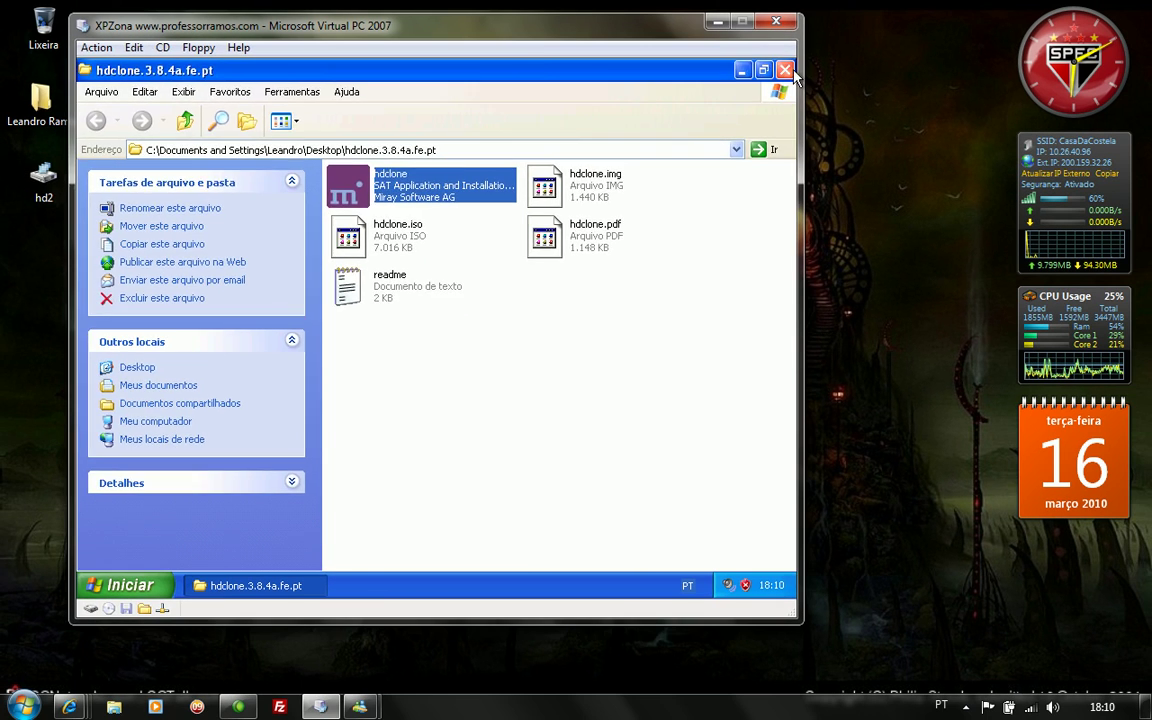
pyautogui.click(786, 70)
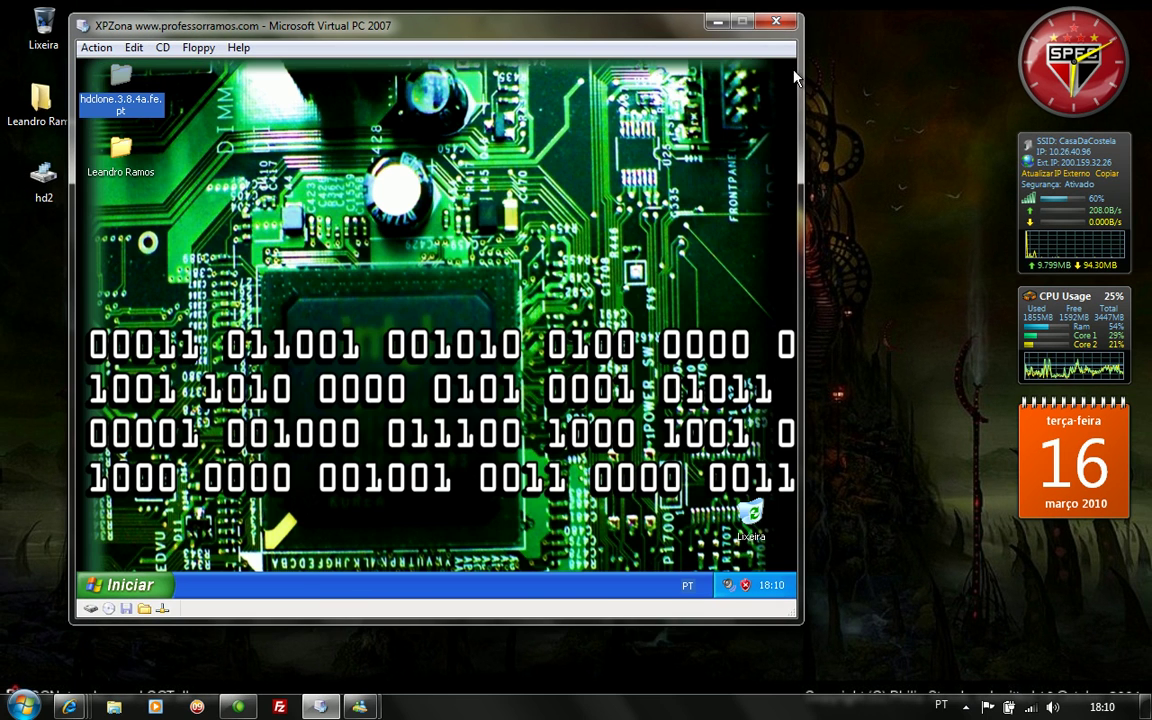
pyautogui.click(775, 21)
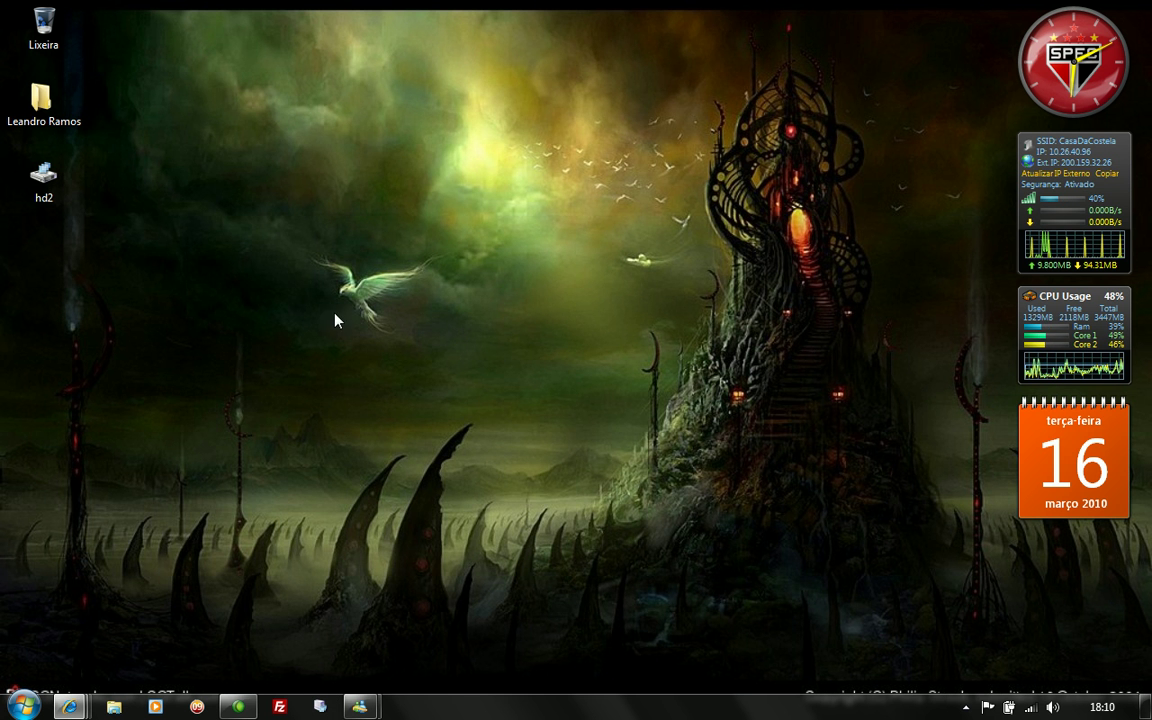
# Open the XPZona virtual machine's settings from Virtual PC Console and set Hard Disk 1 to None.
pyautogui.click(320, 707)
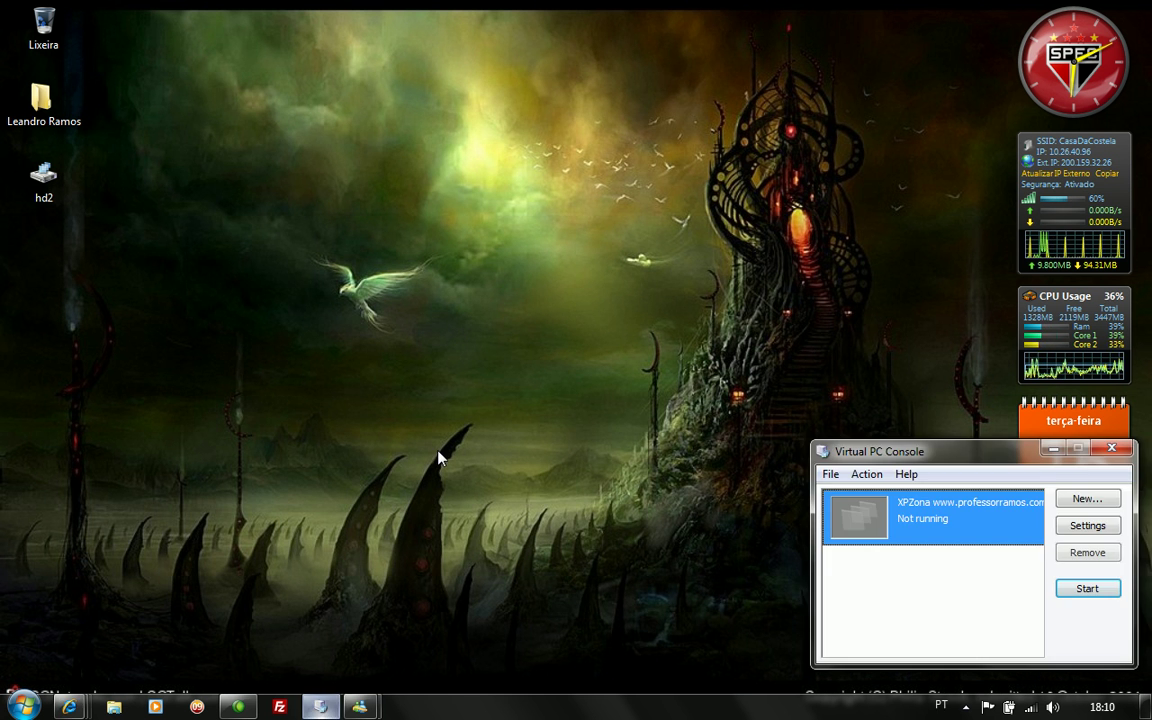
pyautogui.moveTo(850, 448); pyautogui.dragTo(325, 182)
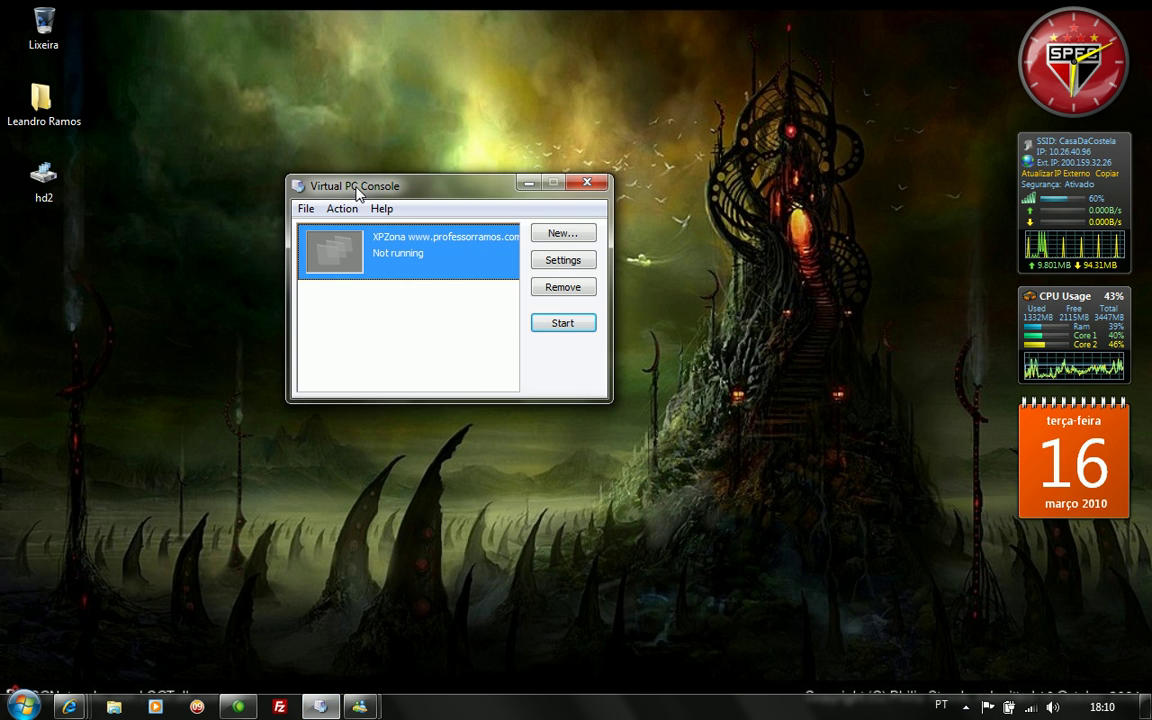
pyautogui.click(557, 264)
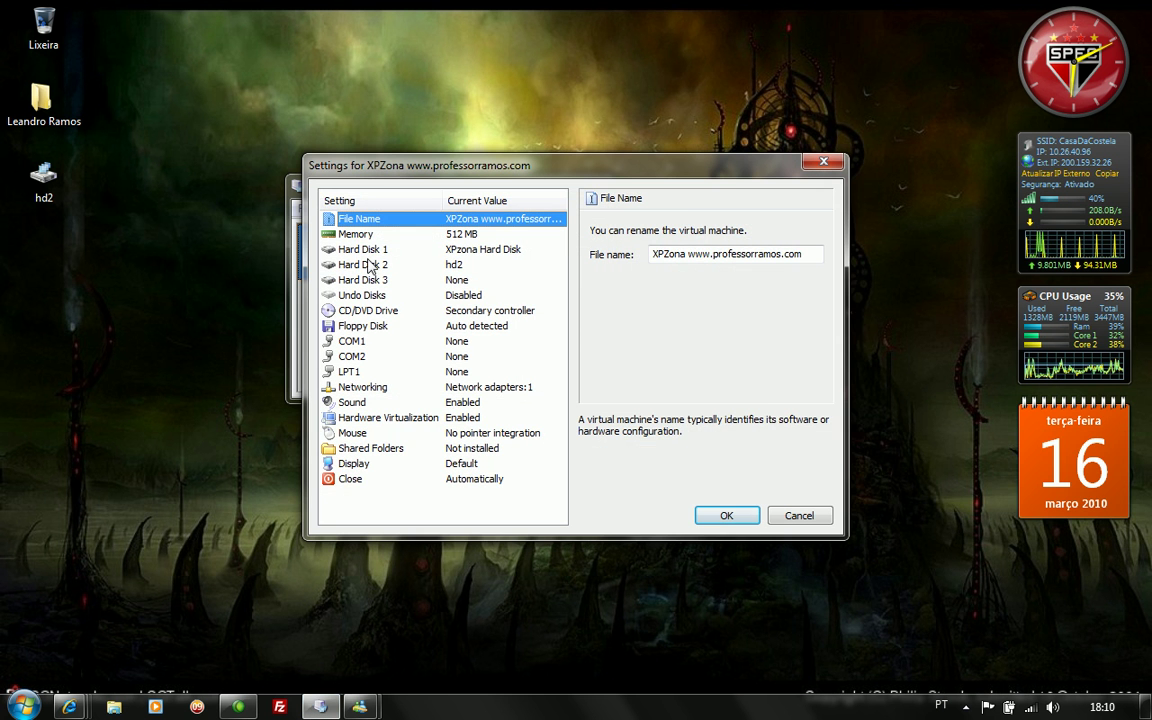
pyautogui.click(340, 249)
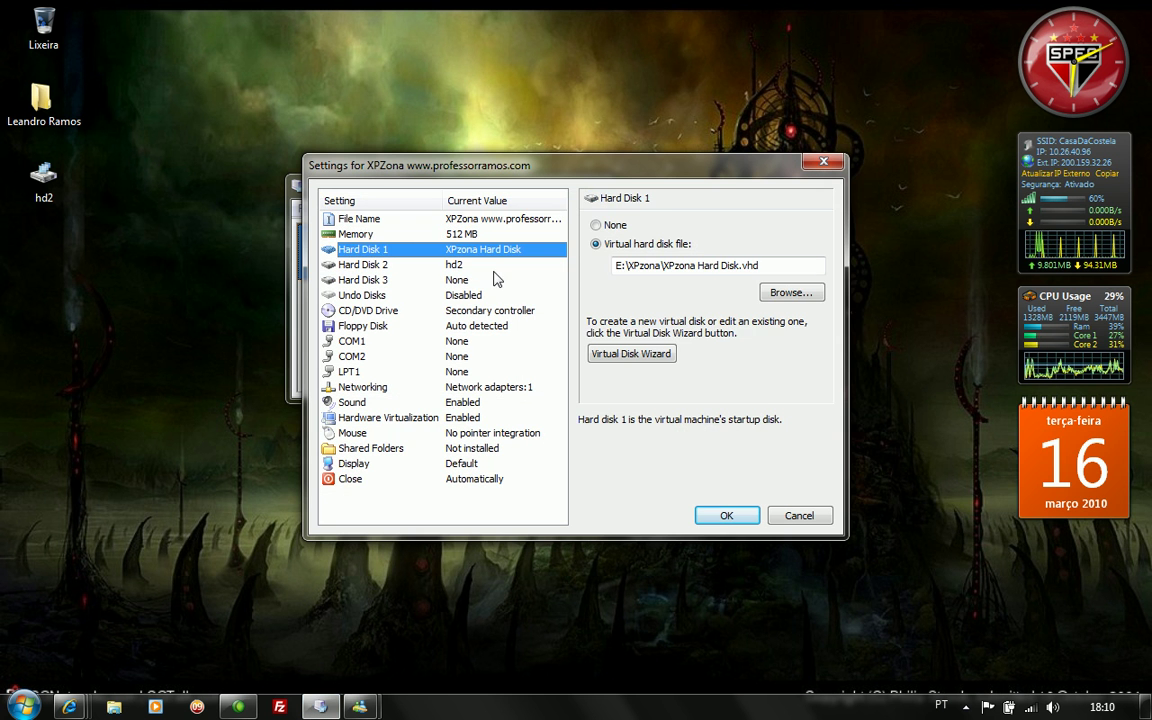
pyautogui.click(612, 225)
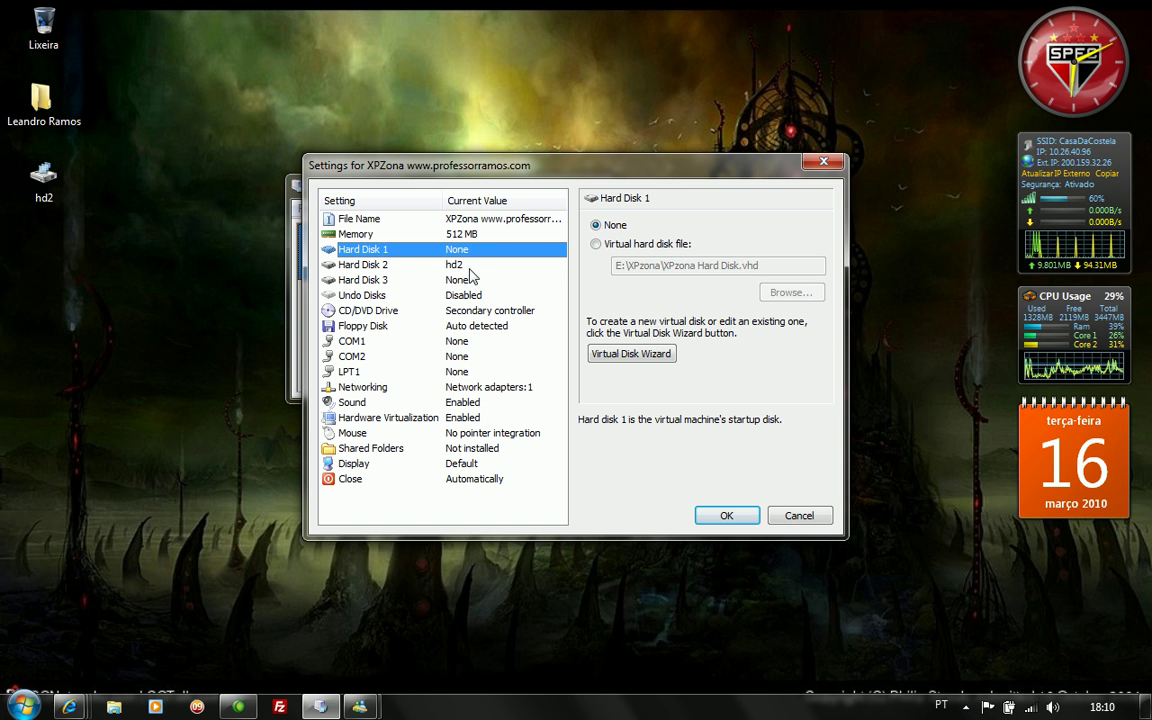
# Set Hard Disk 2 to None, assign the desktop's hd2.vhd file to Hard Disk 1, and save the virtual machine's settings.
pyautogui.click(380, 264)
pyautogui.click(607, 227)
pyautogui.click(450, 249)
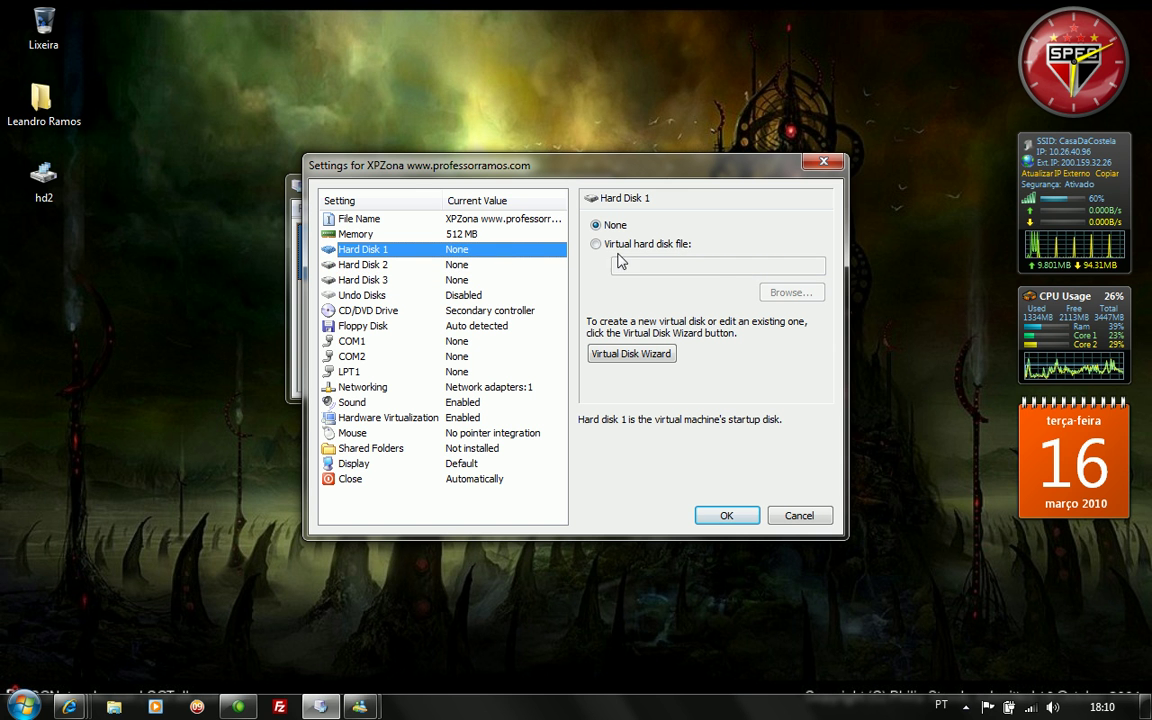
pyautogui.click(645, 244)
pyautogui.click(785, 293)
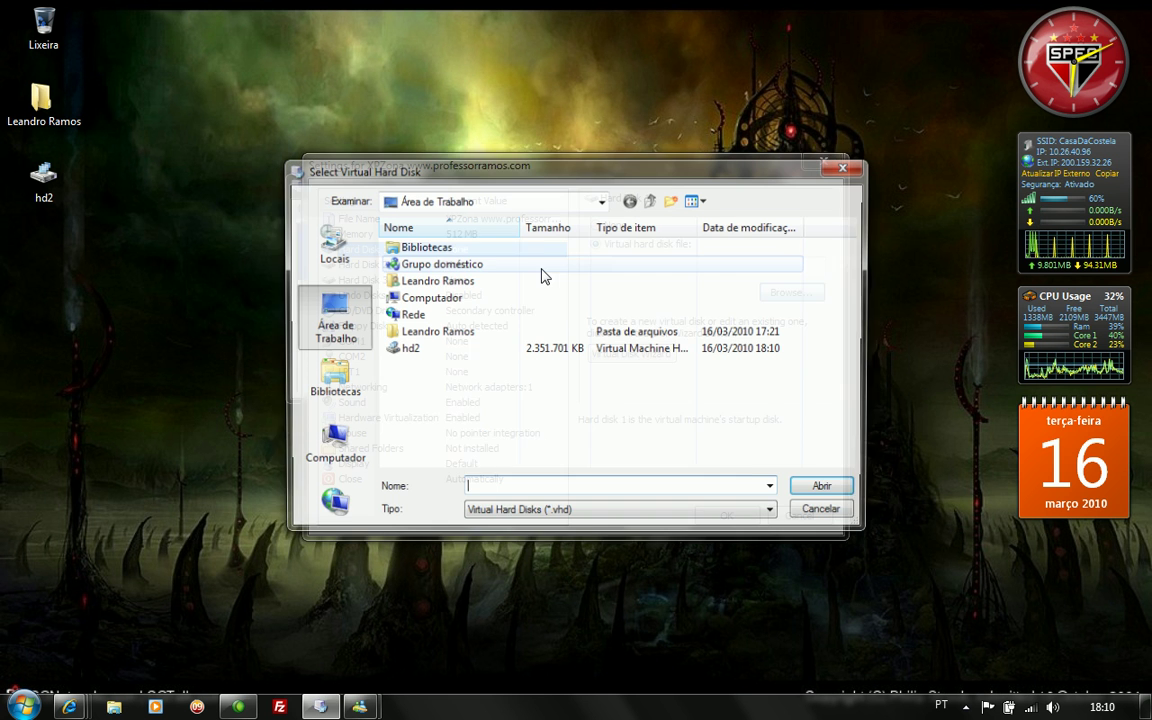
pyautogui.click(410, 349)
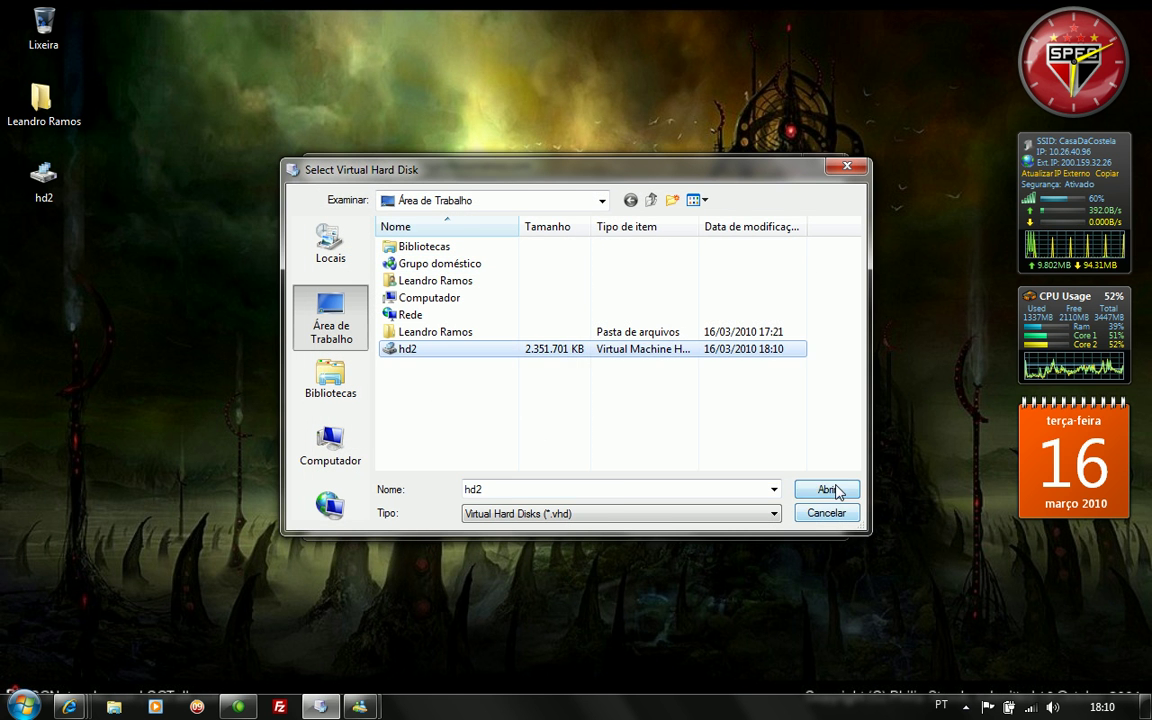
pyautogui.click(826, 489)
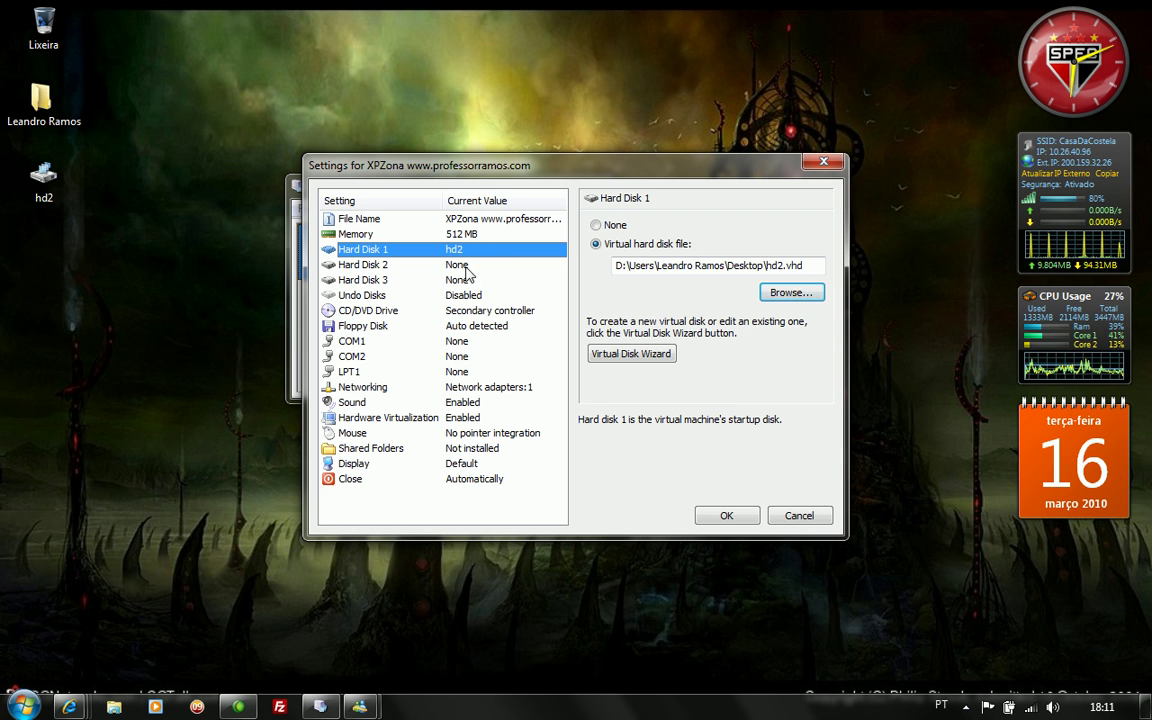
pyautogui.click(726, 516)
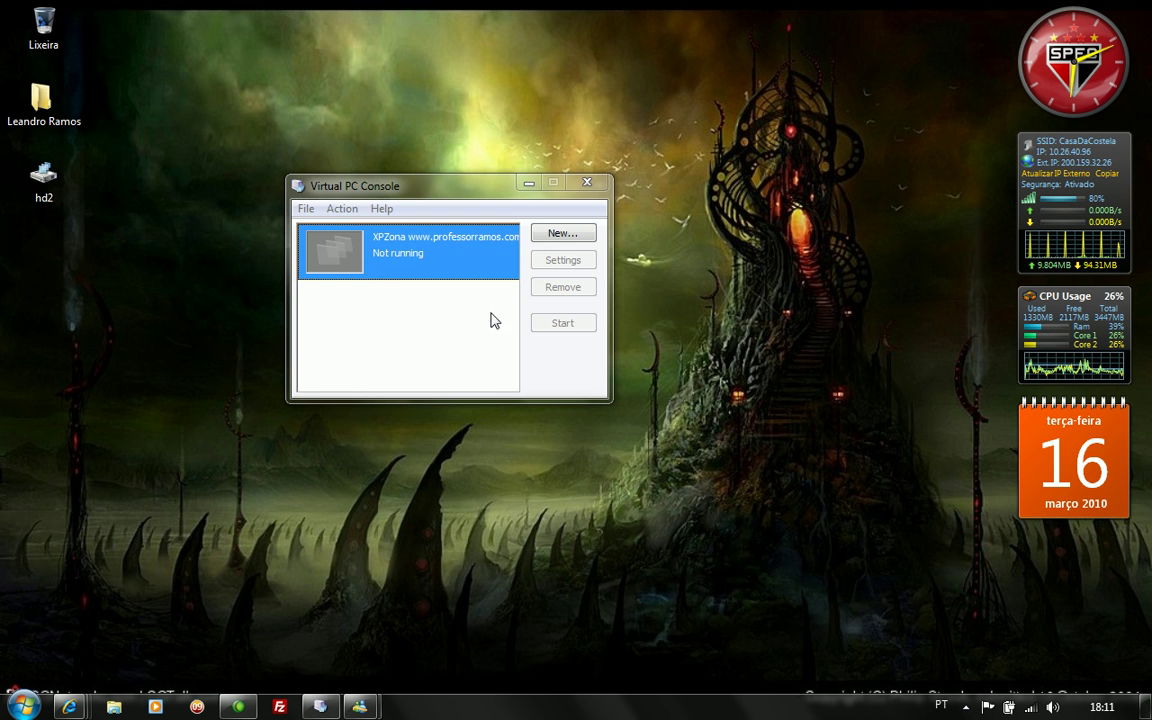
# Start the XPZona virtual machine, reposition its window so it fits on the desktop, and log on with the third listed Windows XP account.
pyautogui.doubleClick(418, 260)
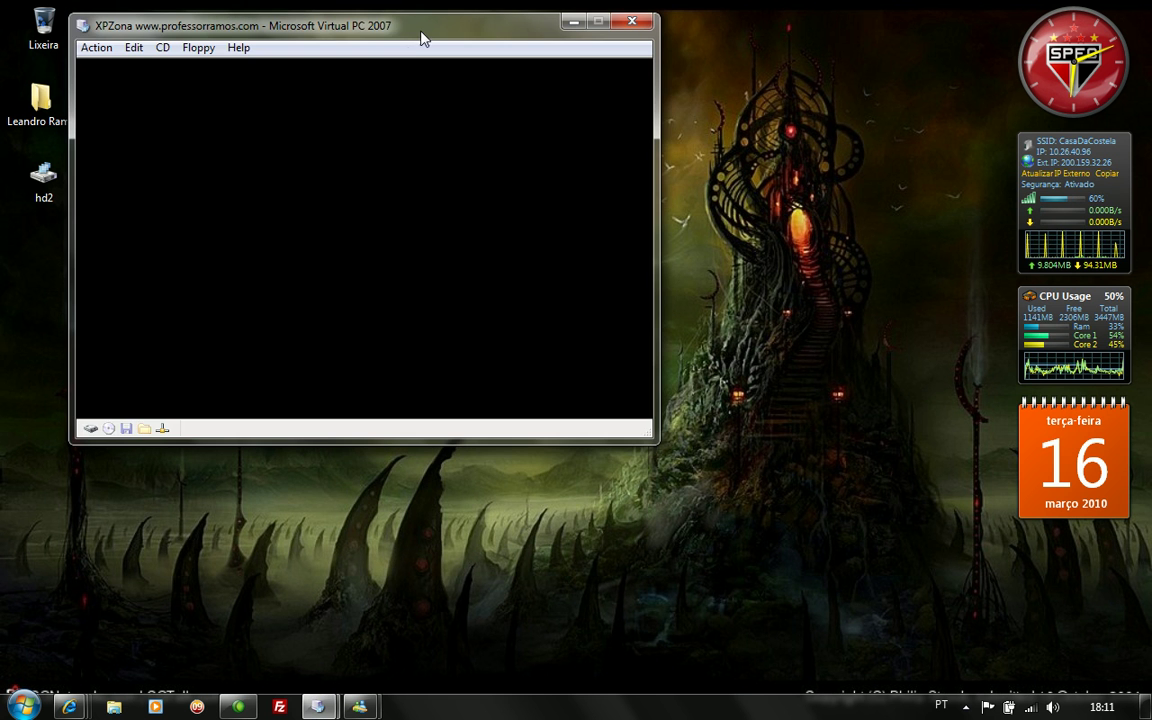
pyautogui.moveTo(430, 38); pyautogui.dragTo(490, 140)
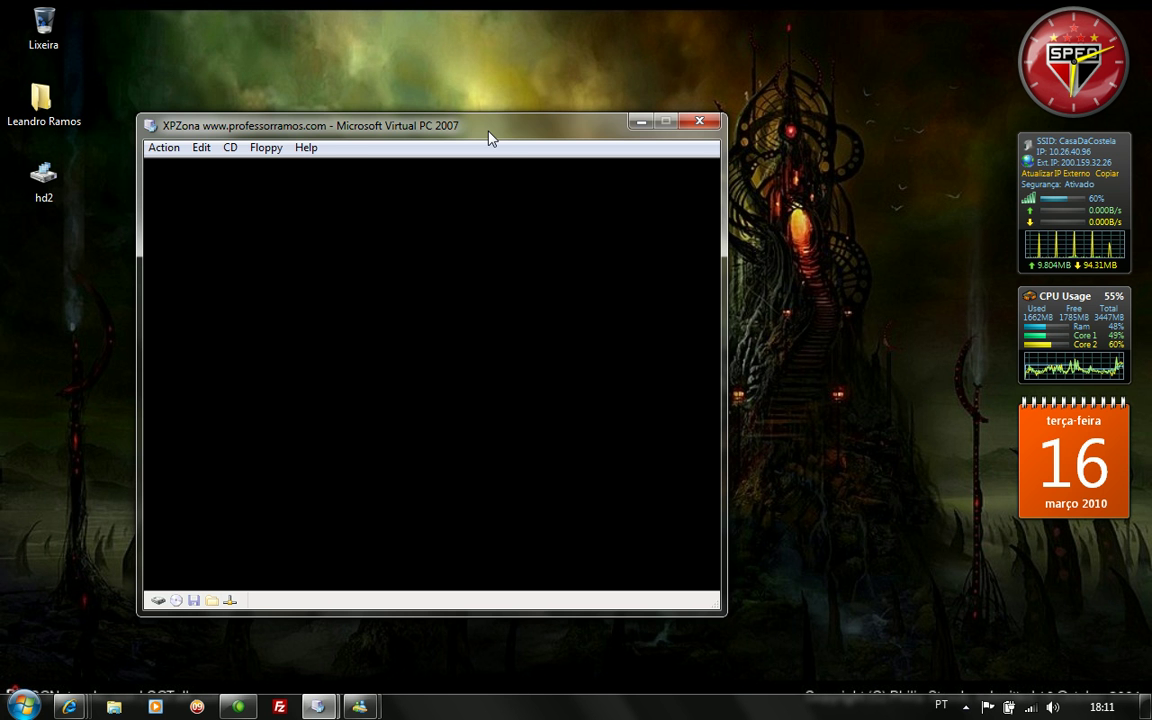
pyautogui.moveTo(490, 138); pyautogui.dragTo(492, 84)
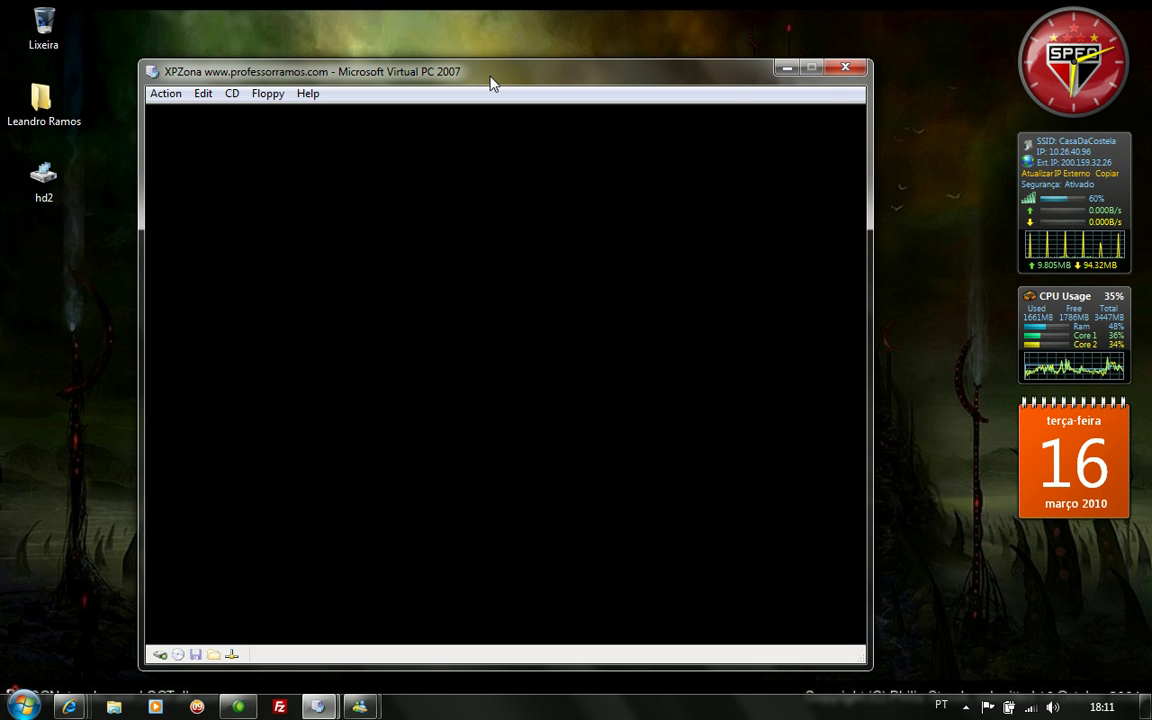
pyautogui.moveTo(490, 83); pyautogui.dragTo(472, 53)
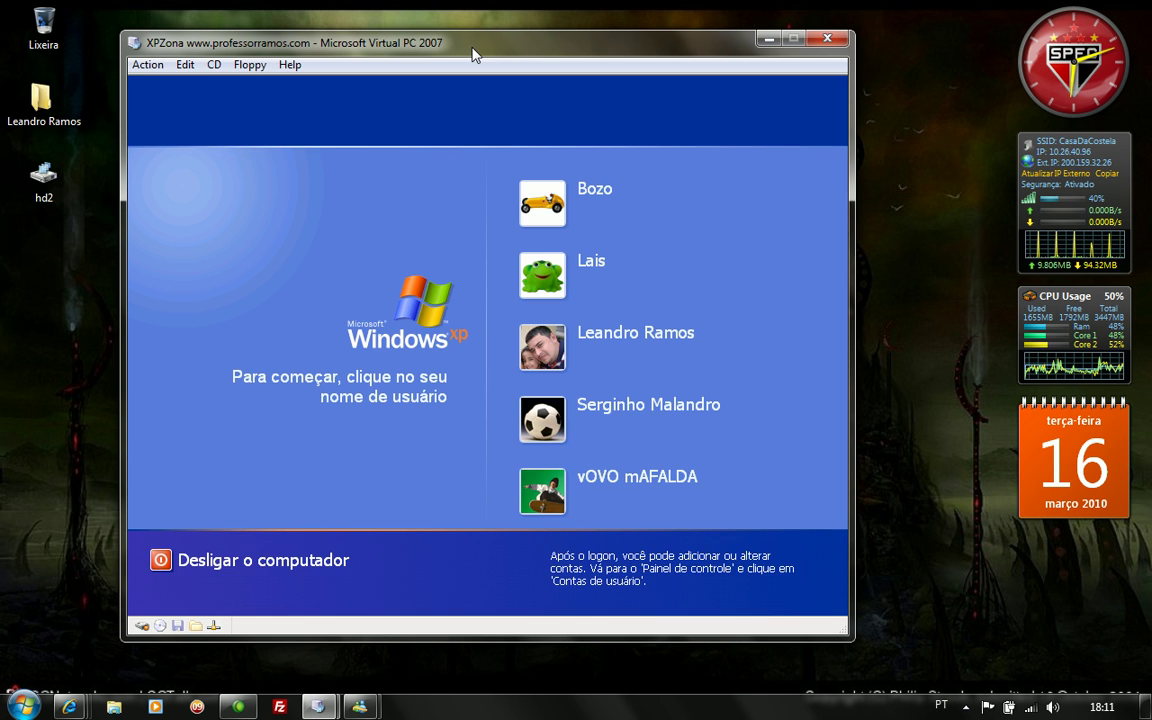
pyautogui.click(545, 346)
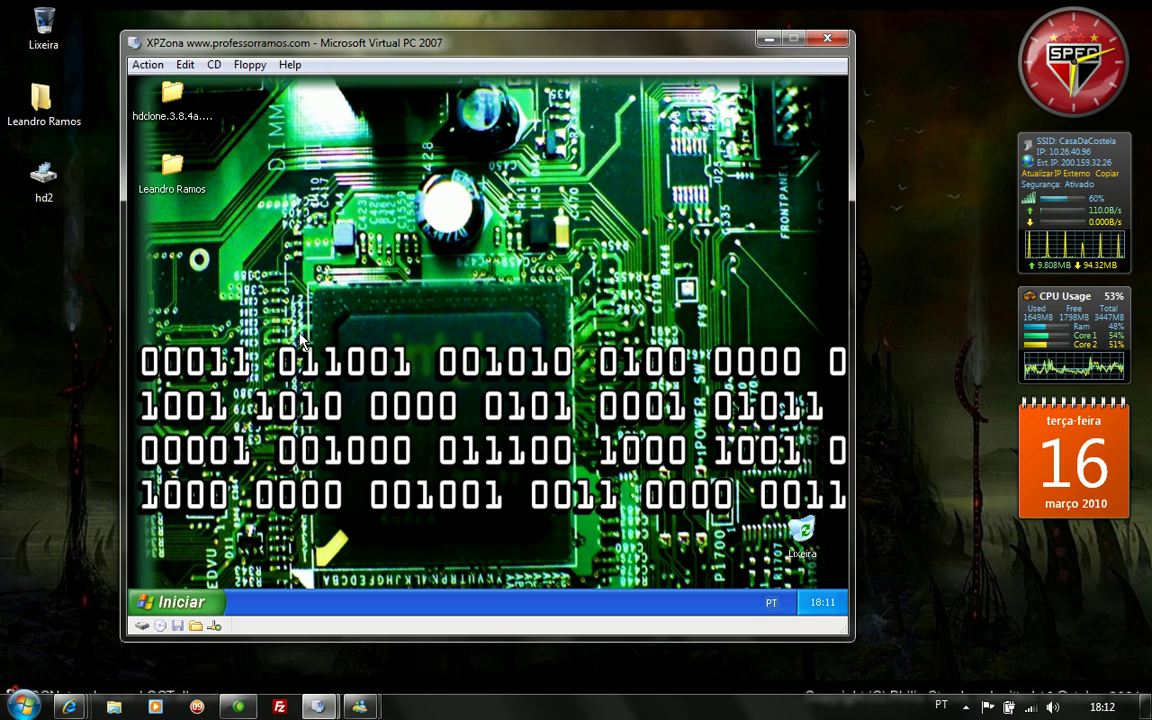
# Open Meu computador inside the virtual machine and examine the contents of the DADOS (D:) drive.
pyautogui.click(195, 601)
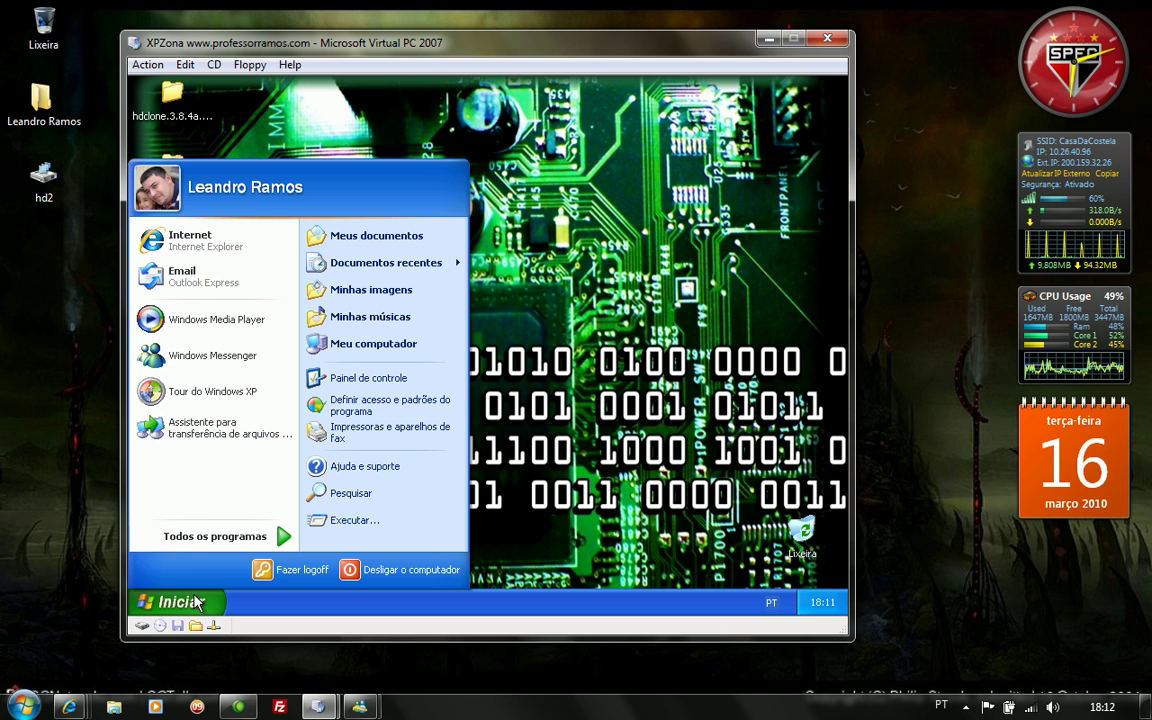
pyautogui.click(372, 344)
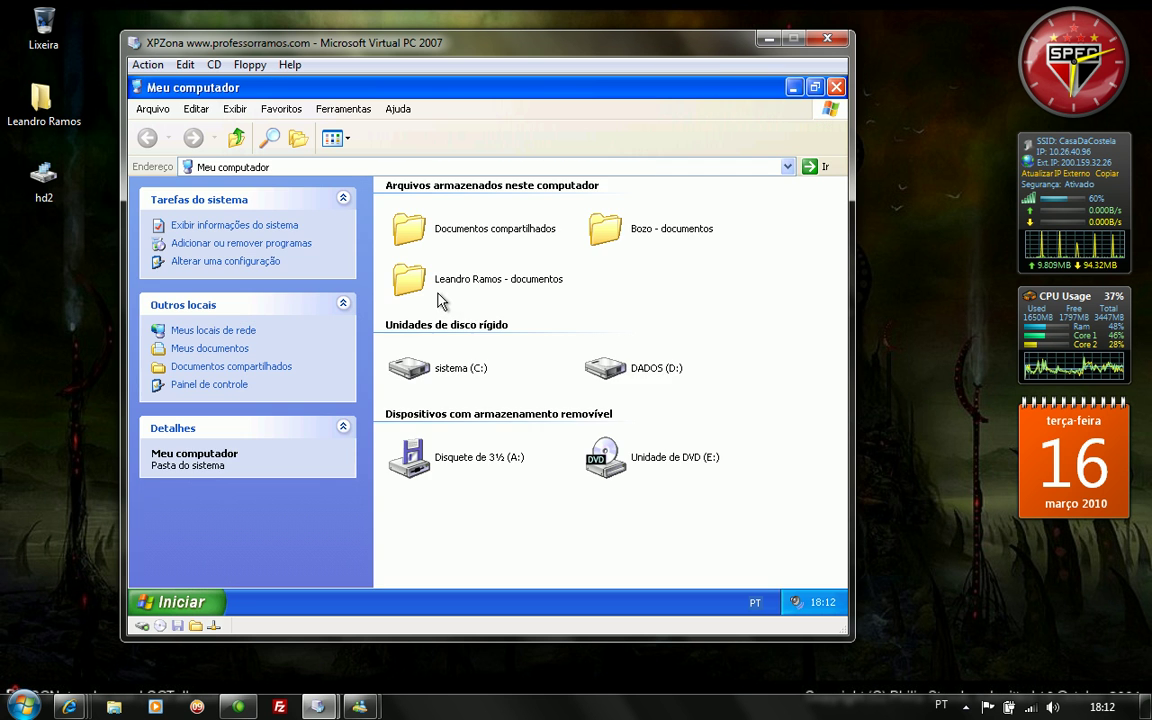
pyautogui.doubleClick(612, 368)
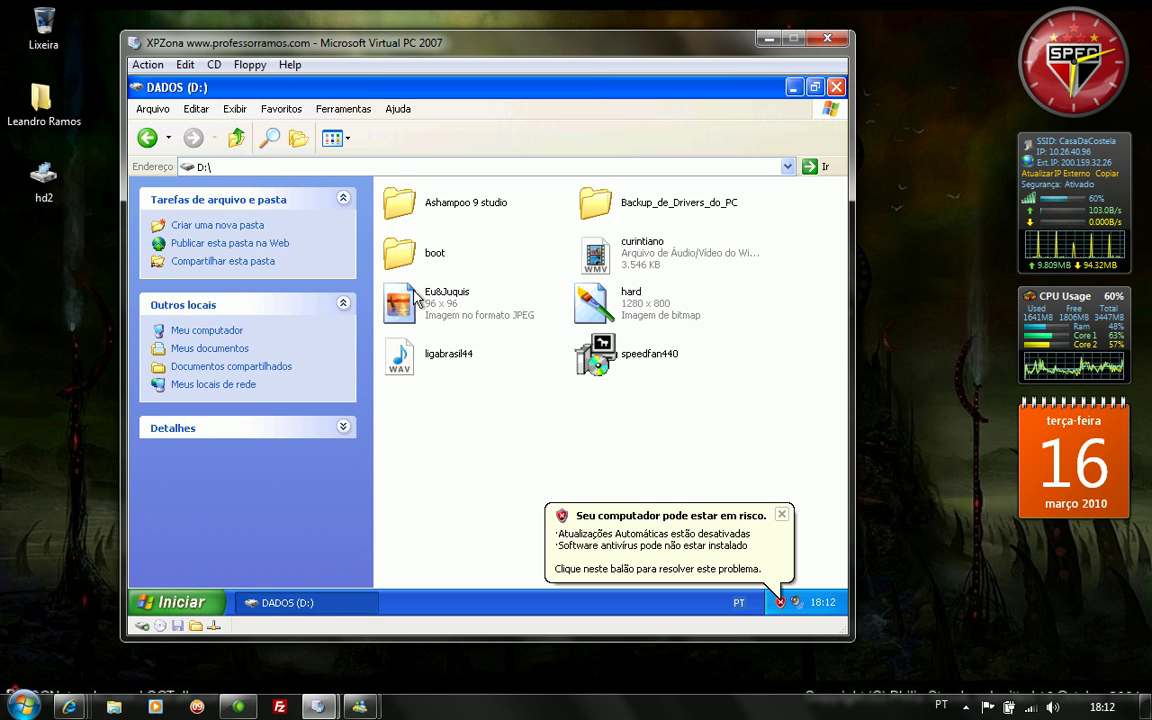
# Reveal the hidden contents of sistema (C:) to check them, close the window, and dismiss the security notification.
pyautogui.click(148, 138)
pyautogui.doubleClick(445, 366)
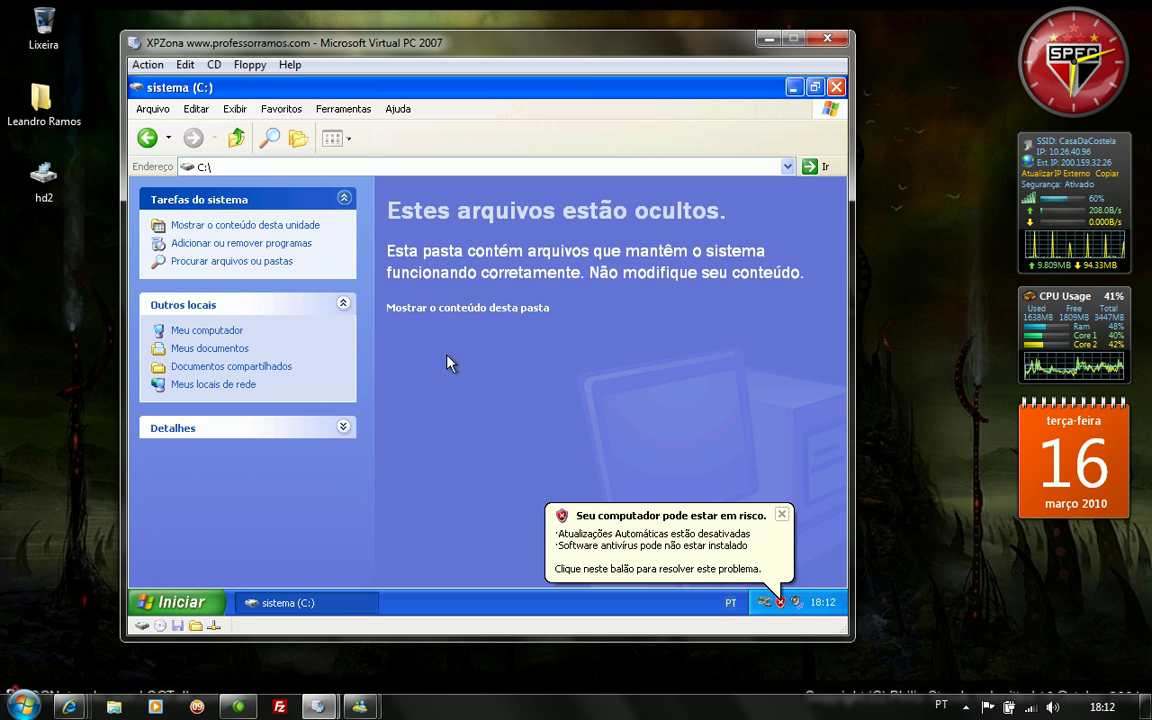
pyautogui.click(465, 308)
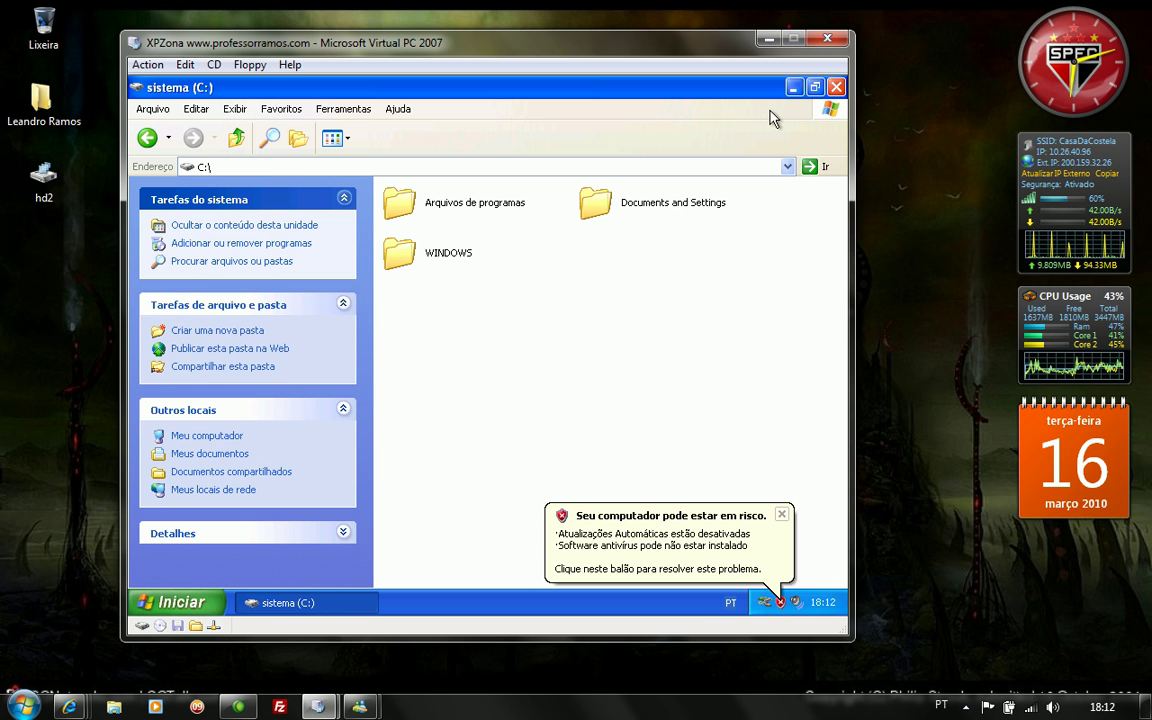
pyautogui.click(837, 88)
pyautogui.click(782, 516)
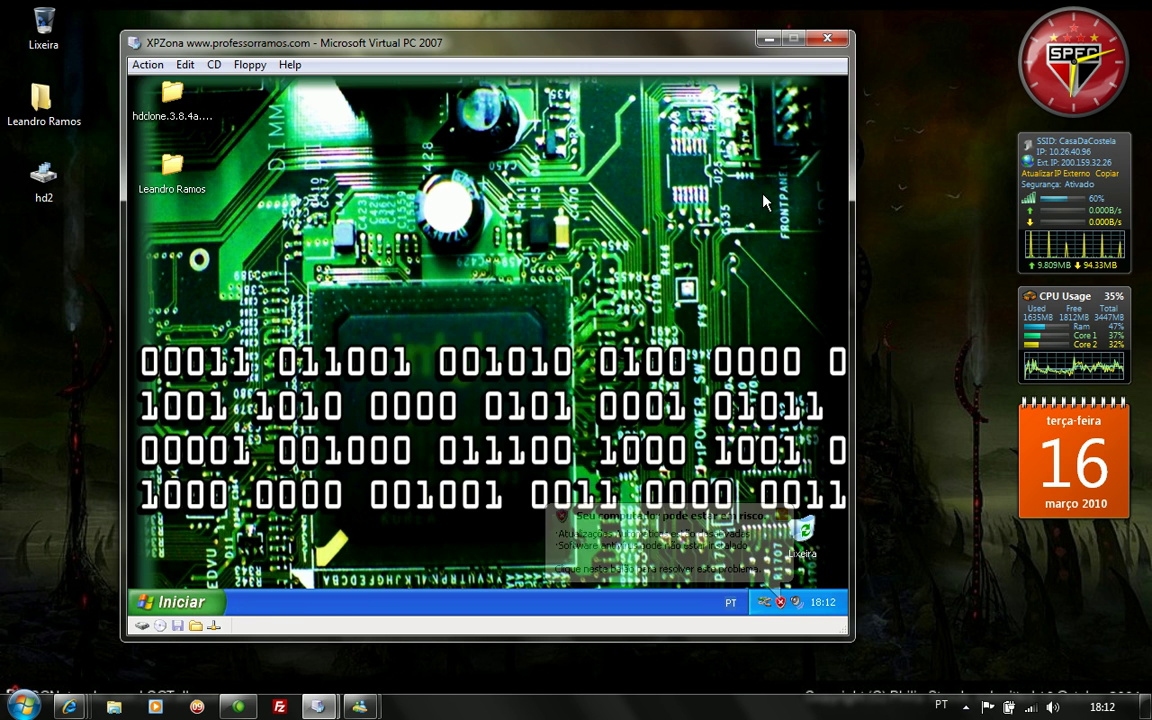
# Minimize the virtual machine and Virtual PC Console windows and switch to the professorramos home page in Internet Explorer.
pyautogui.click(769, 39)
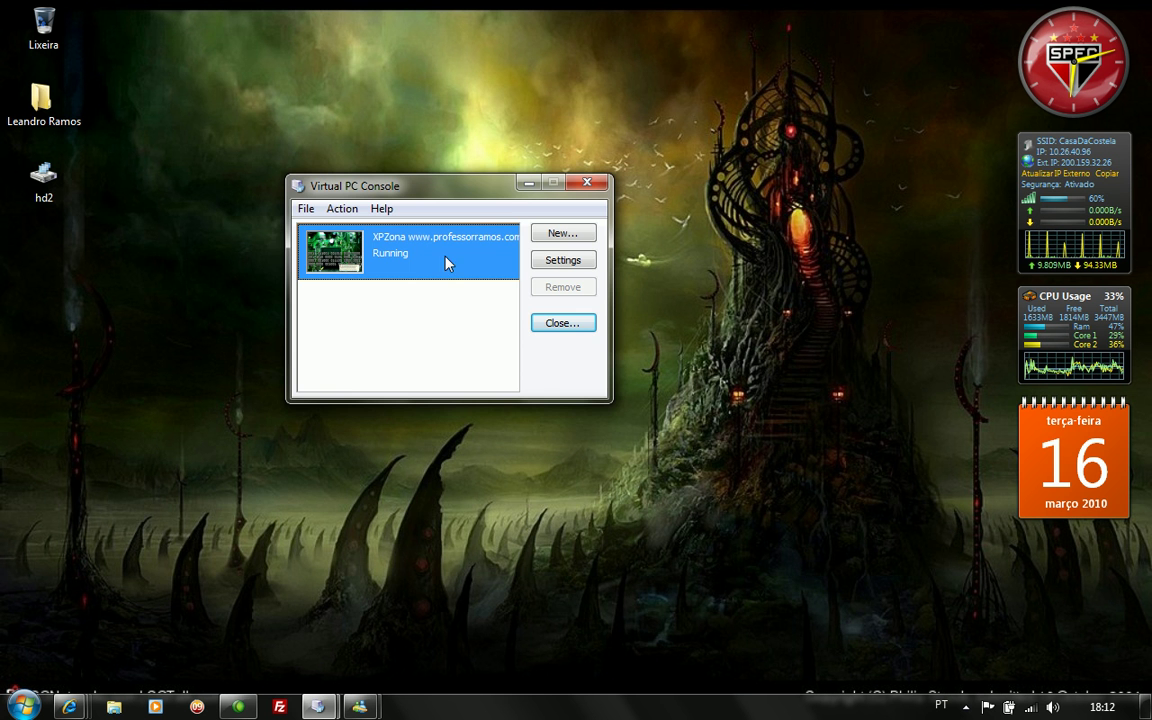
pyautogui.click(529, 183)
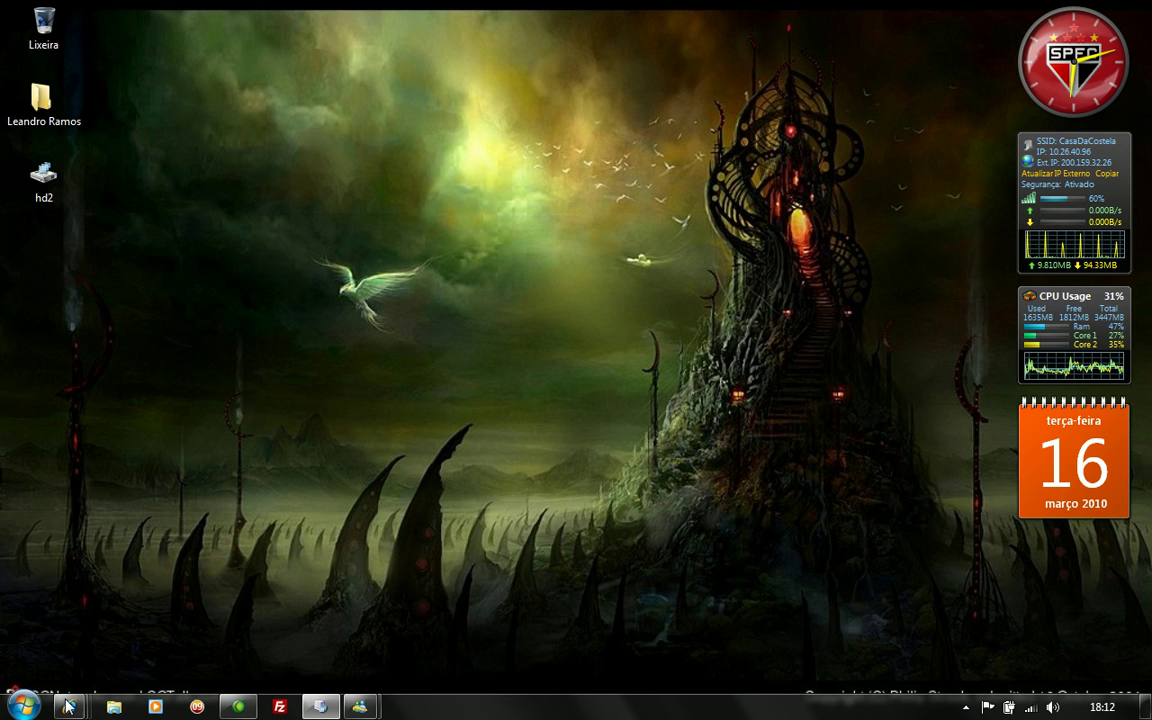
pyautogui.moveTo(67, 707)
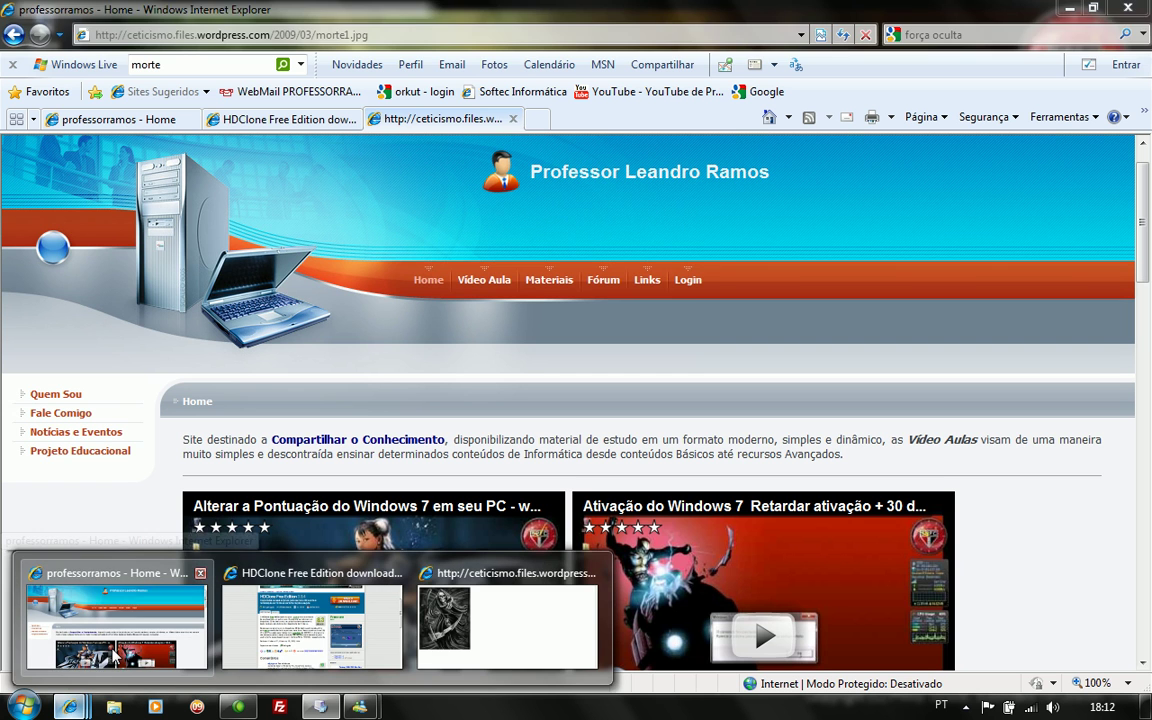
pyautogui.click(113, 652)
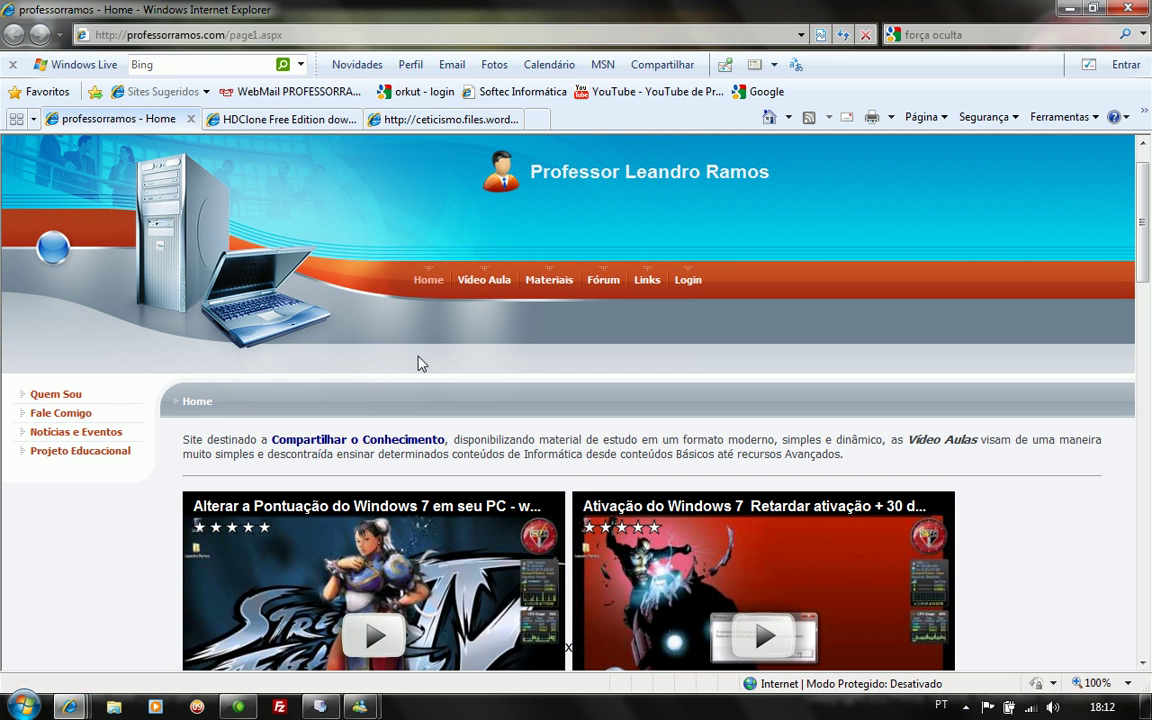